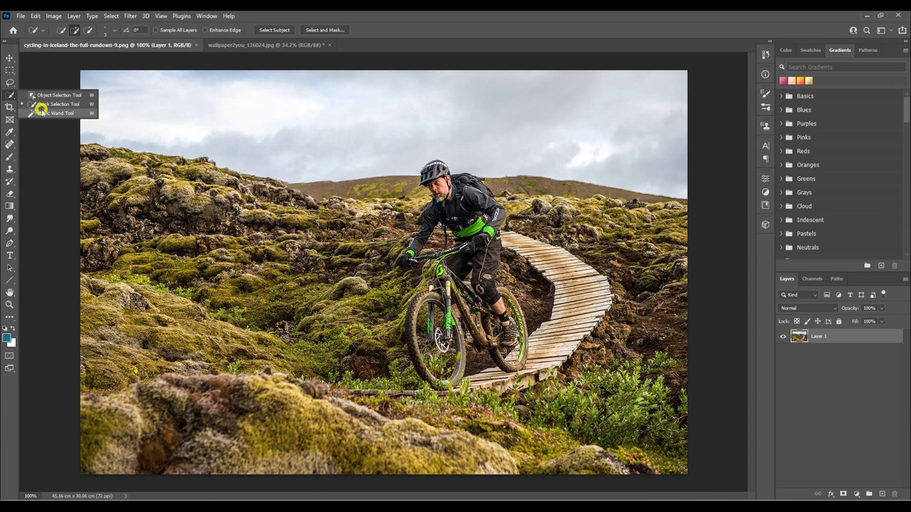
- Select the entire cloudy sky above the hills with the Magic Wand, adding the missed patches to the selection
click(218, 128)
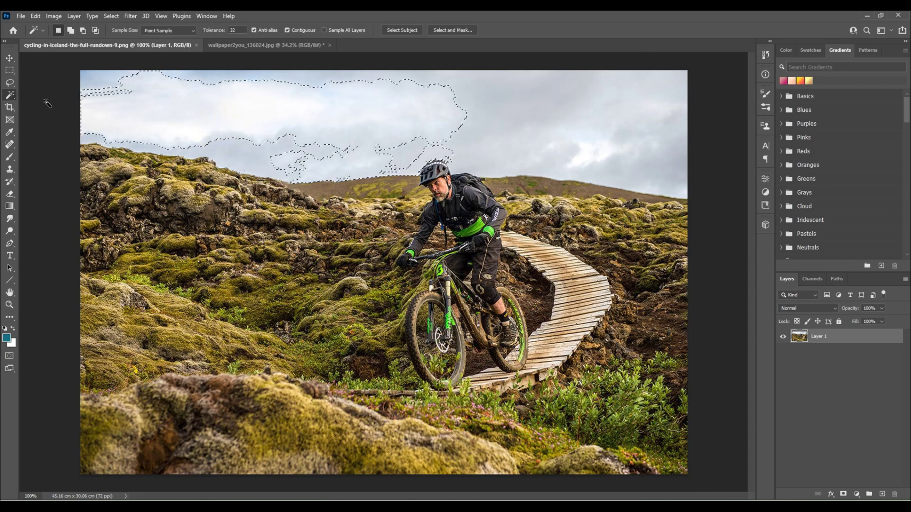
shift+click(504, 142)
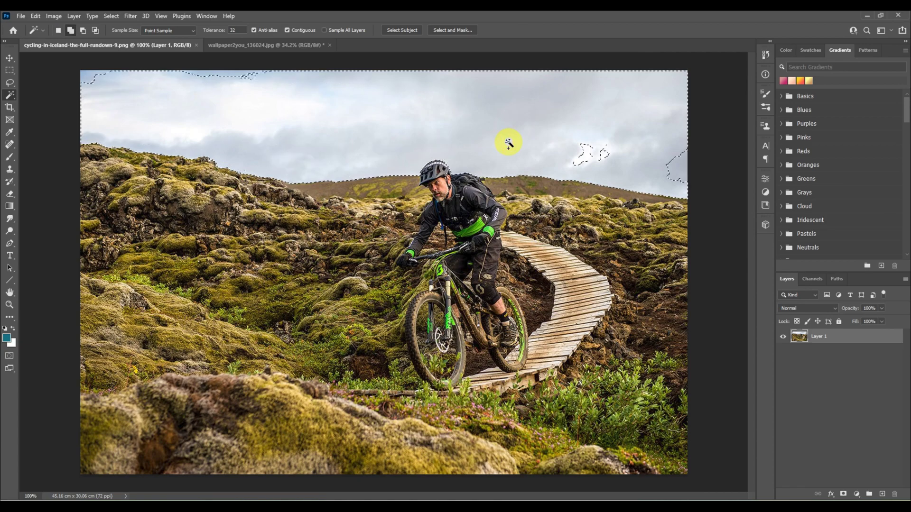
shift+click(593, 160)
shift+click(672, 166)
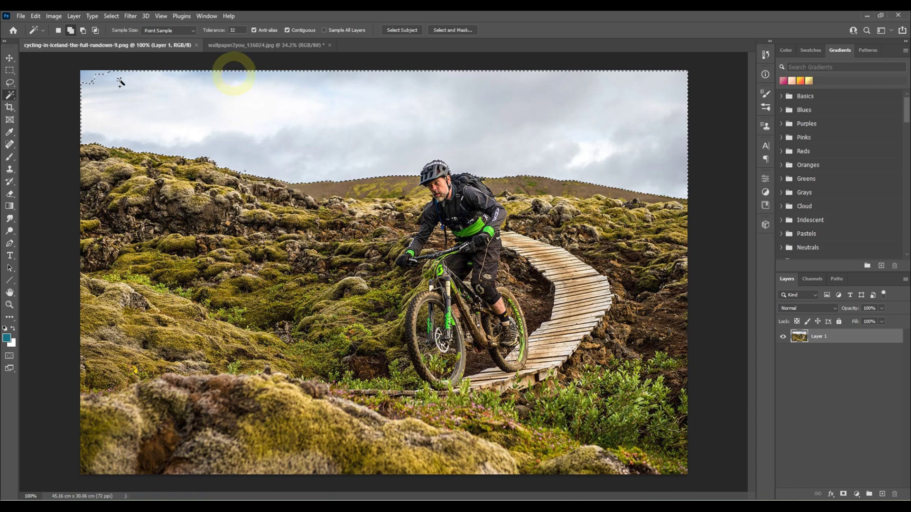
shift+click(83, 74)
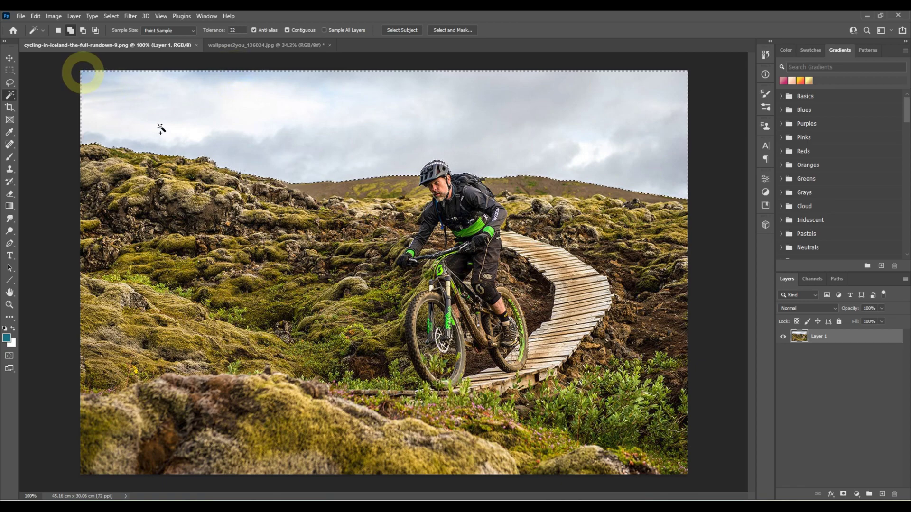
- Copy the selected sky to a new layer and convert that layer to a smart object
alt+scroll(228, 133, up, 3)
alt+scroll(236, 128, down, 3)
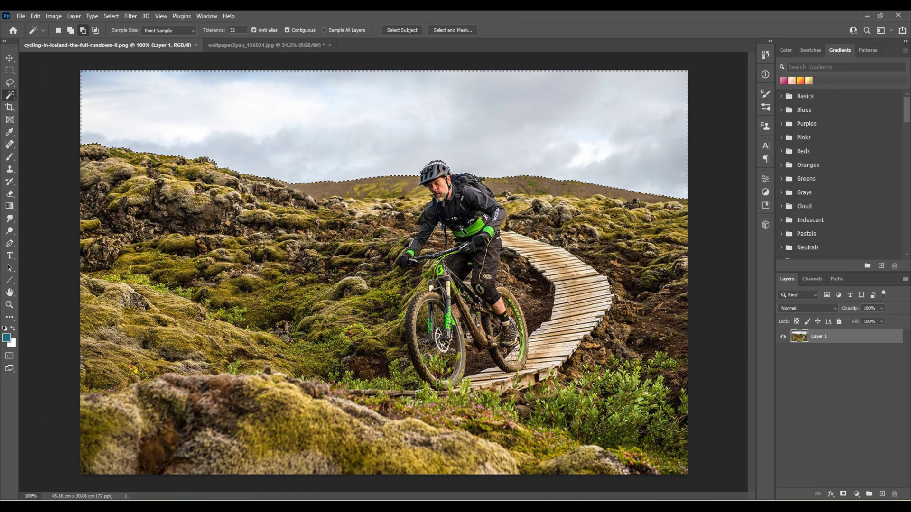
key(ctrl+j)
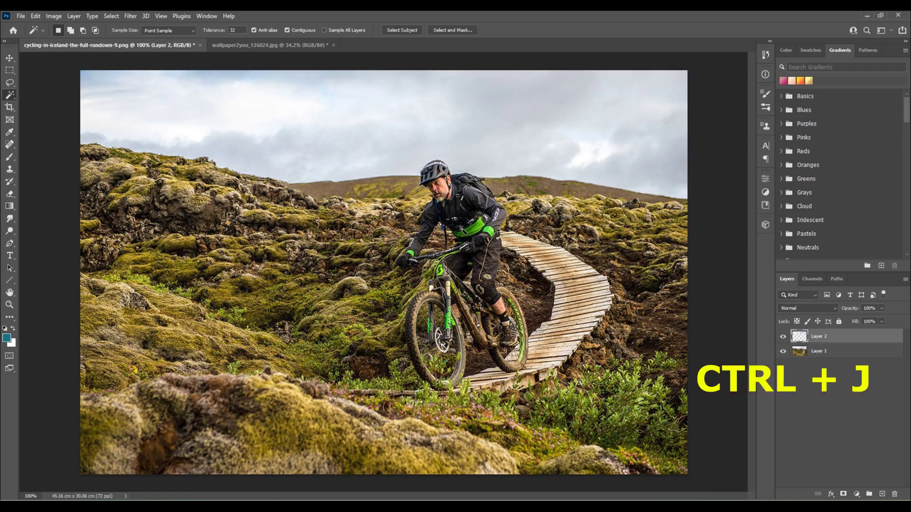
right_click(822, 343)
click(743, 229)
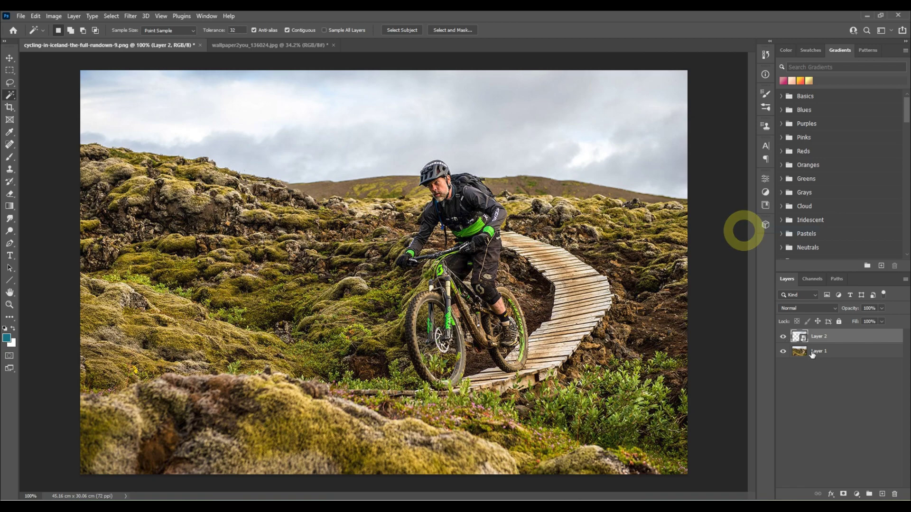
- Delete the sky from Layer 1 using Layer 2's outline as the selection, hide Layer 2 and deselect
ctrl+click(800, 338)
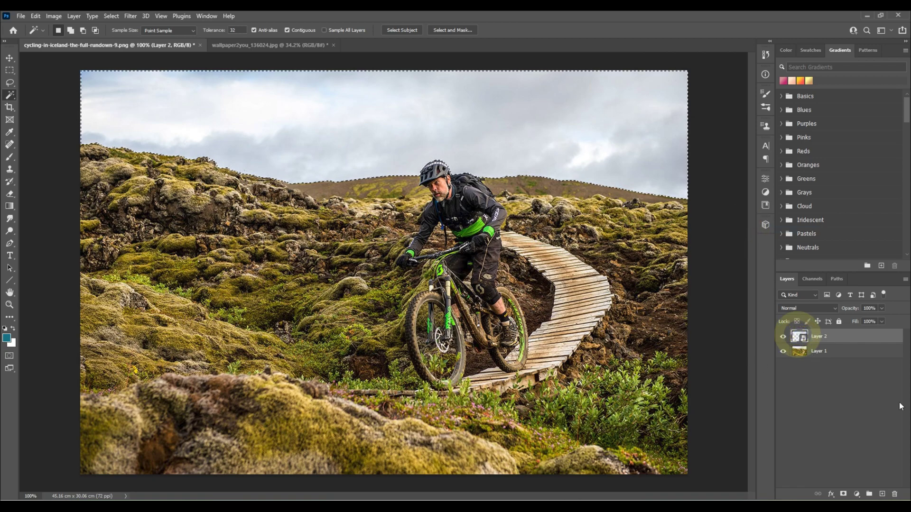
click(798, 352)
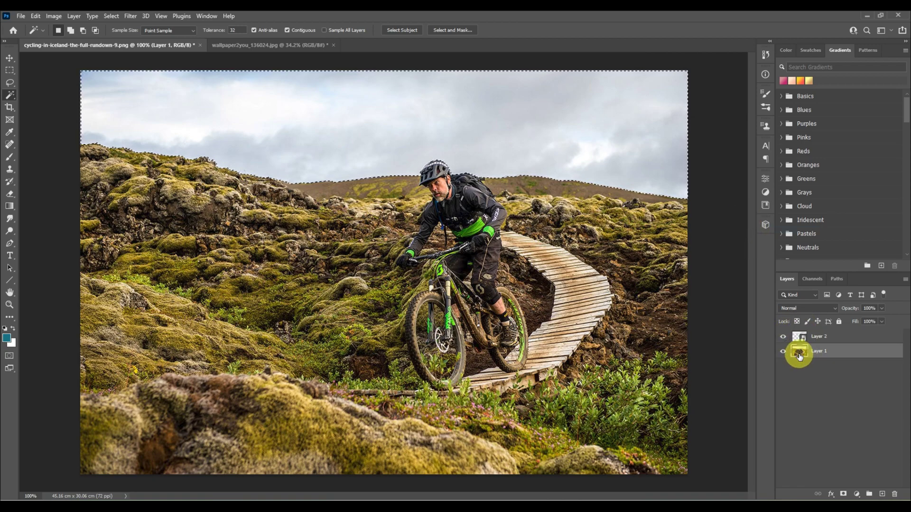
key(Delete)
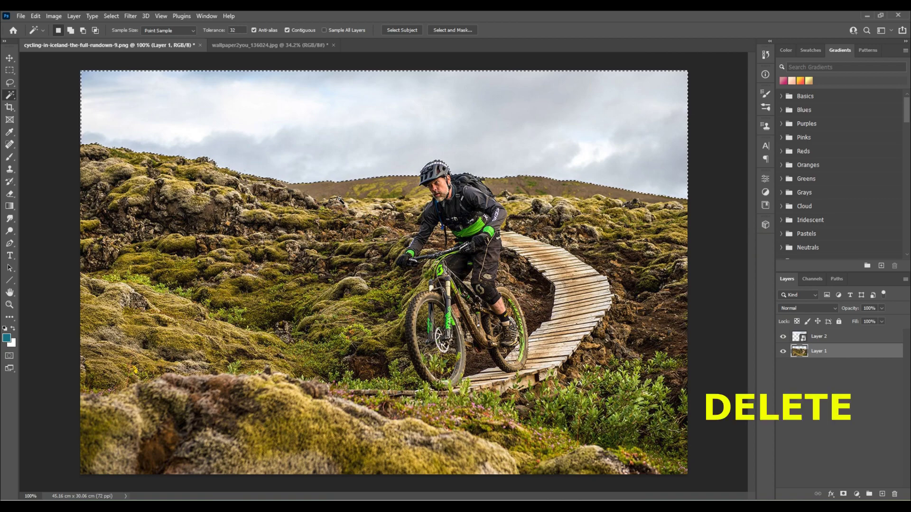
click(783, 336)
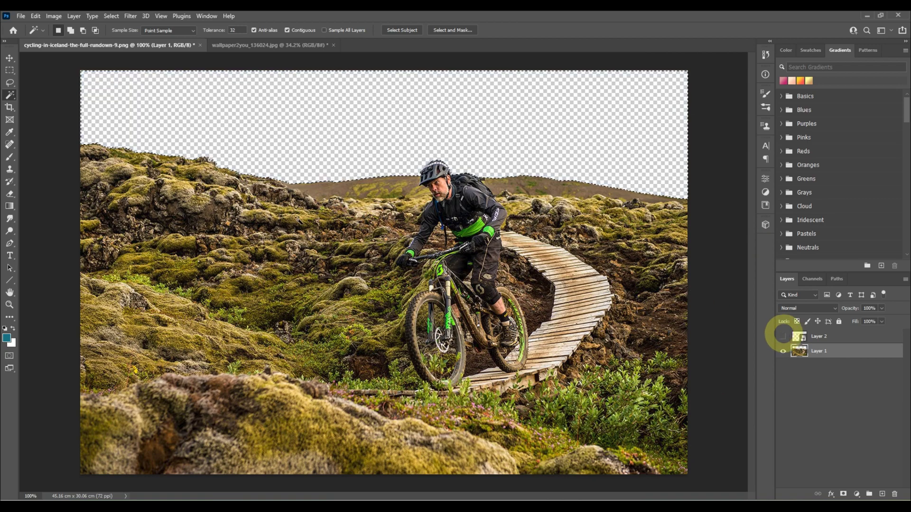
key(ctrl+minus)
key(ctrl+minus)
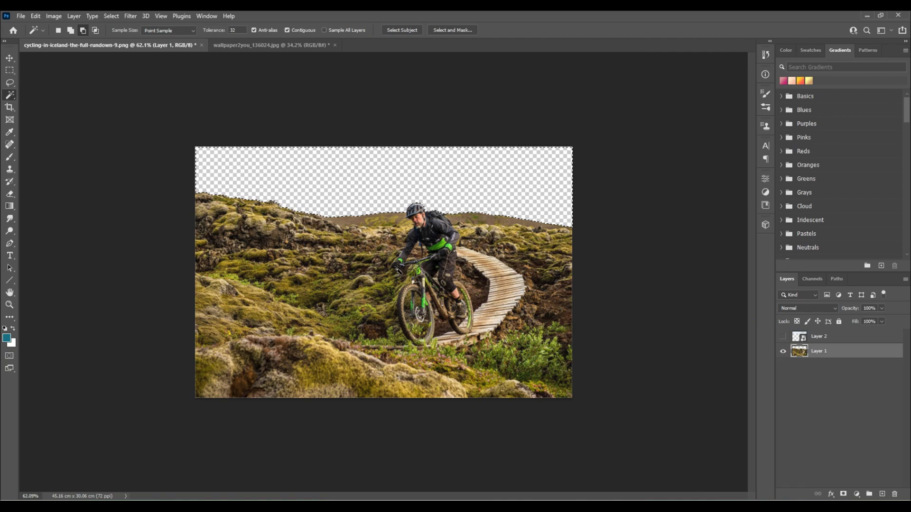
click(836, 353)
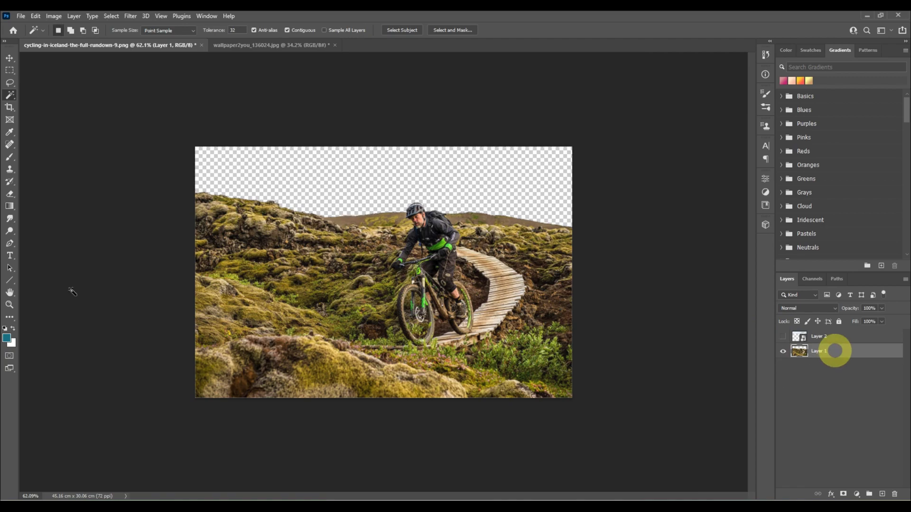
- Extend the canvas upward with the Crop tool to a height of about 59 cm, leaving empty space above the cyclist
click(8, 107)
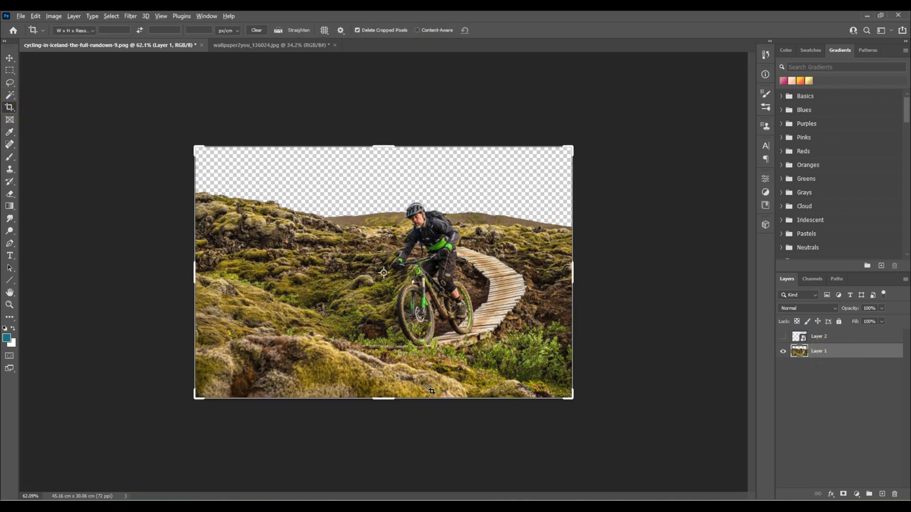
key(ctrl+minus)
drag(384, 189, 374, 107)
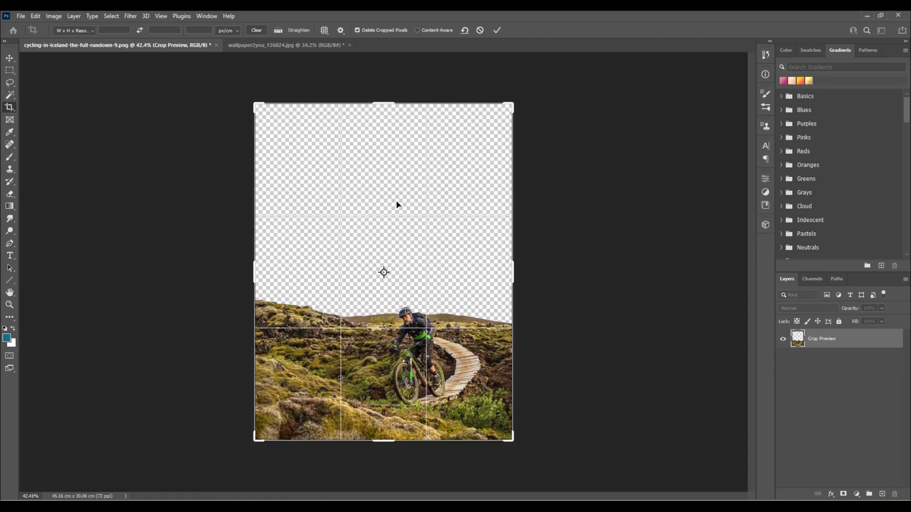
key(Return)
scroll(374, 316, down, 3)
scroll(397, 248, up, 5)
click(52, 48)
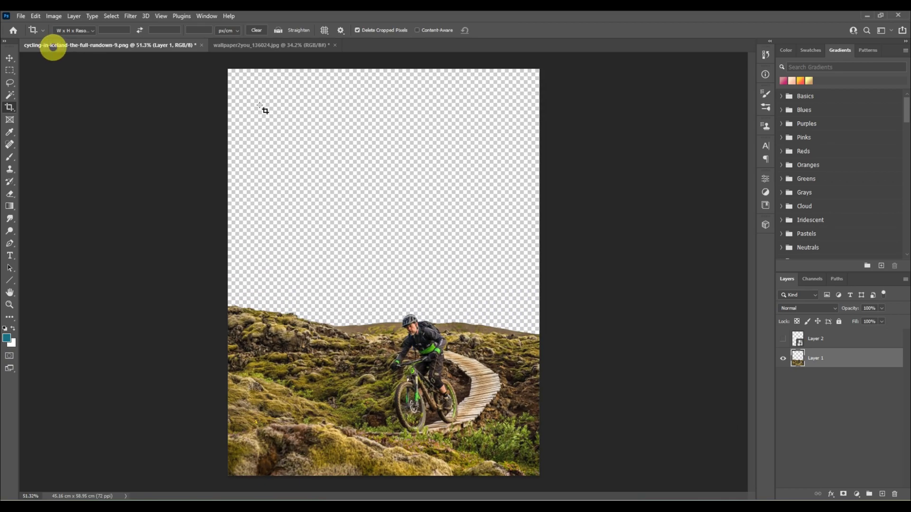
- Switch to the wallpaper2you_136024.jpg cloud image and make the Move tool active
click(9, 58)
scroll(393, 304, down, 1)
scroll(424, 337, up, 2)
scroll(336, 315, down, 1)
scroll(376, 315, down, 1)
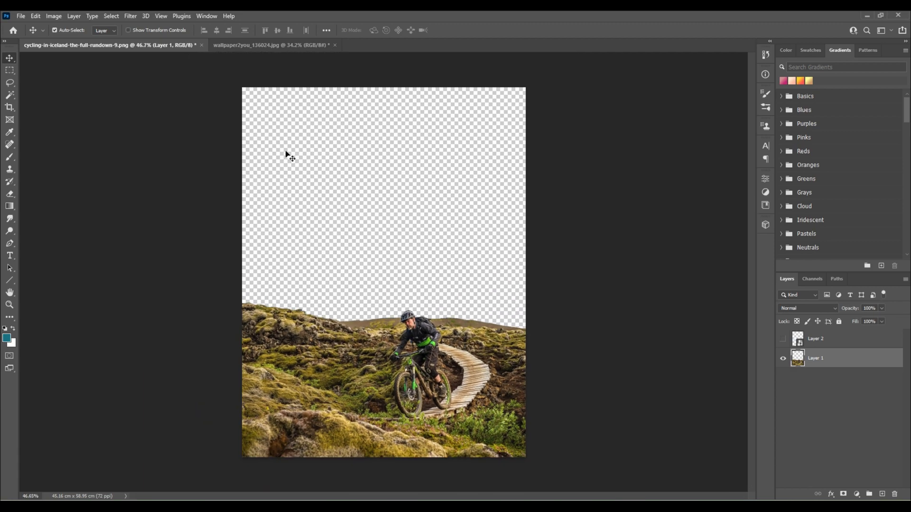
click(246, 45)
key(m)
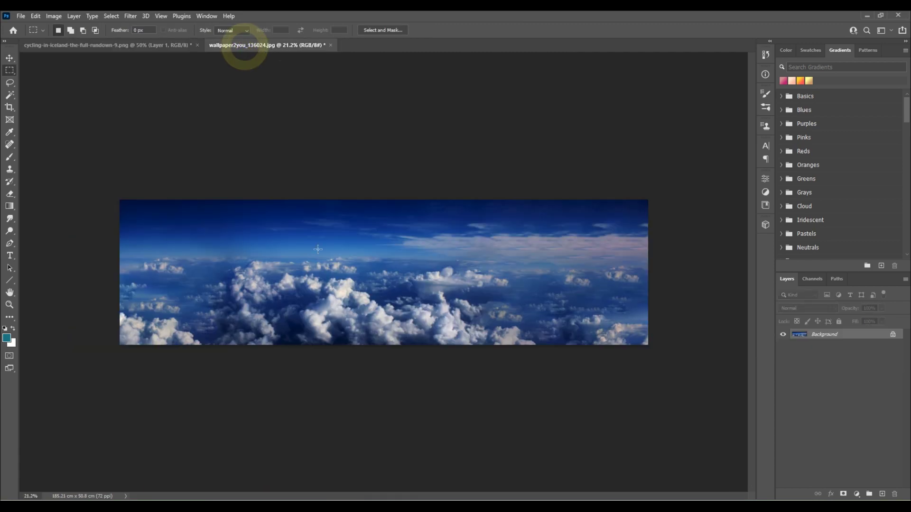
click(11, 57)
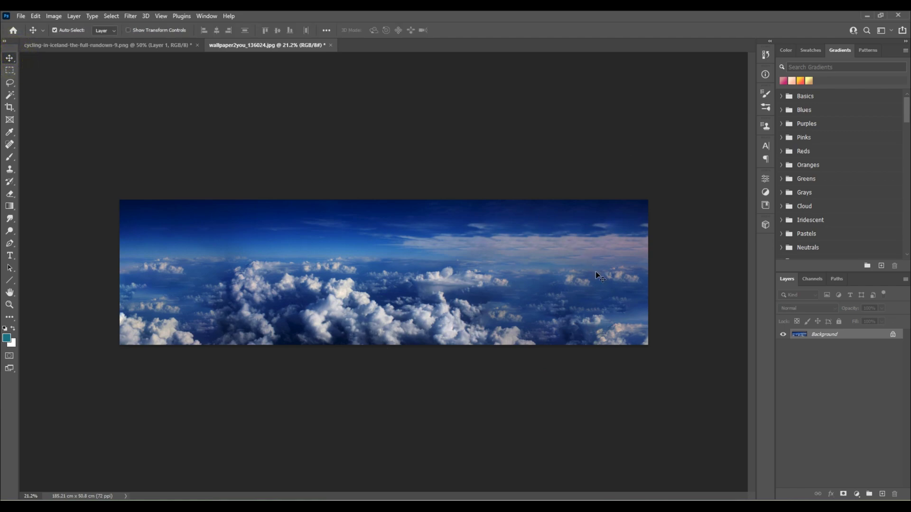
- Apply the Polar Coordinates distortion to the cloud image using the Rectangular to Polar option
click(129, 15)
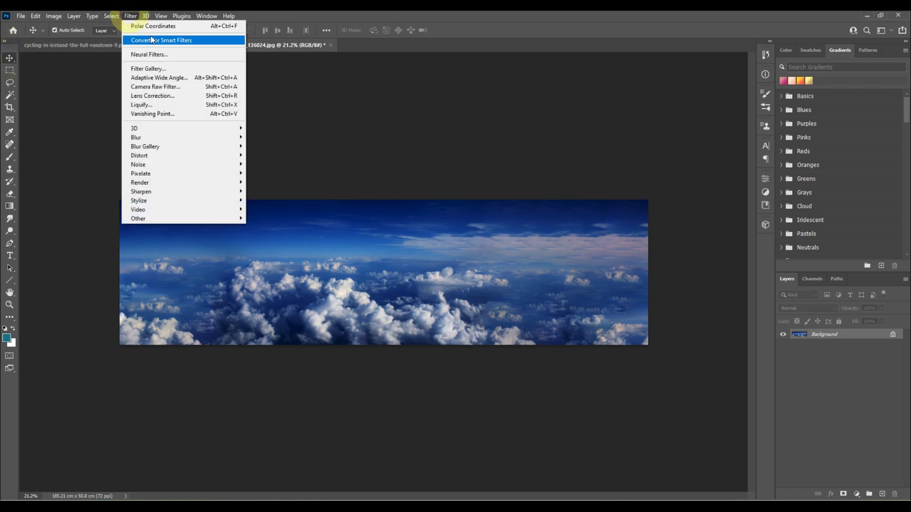
mouse_move(156, 156)
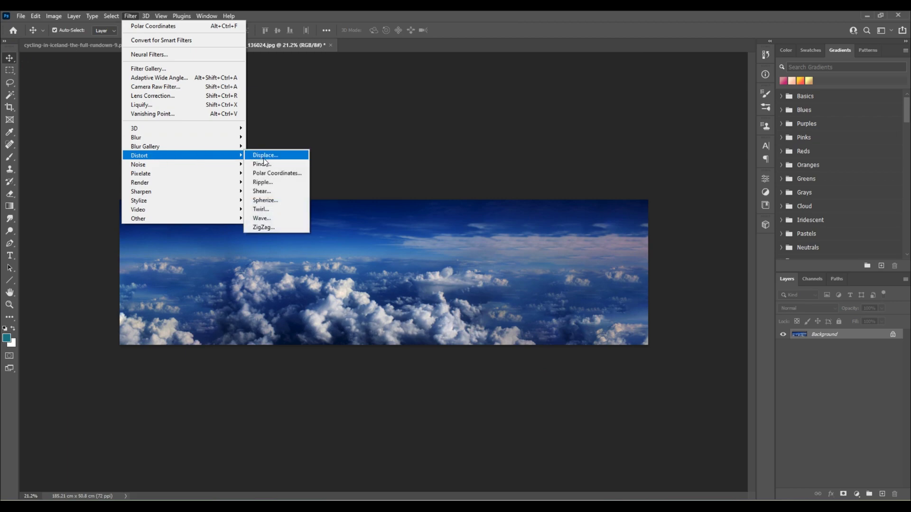
click(280, 173)
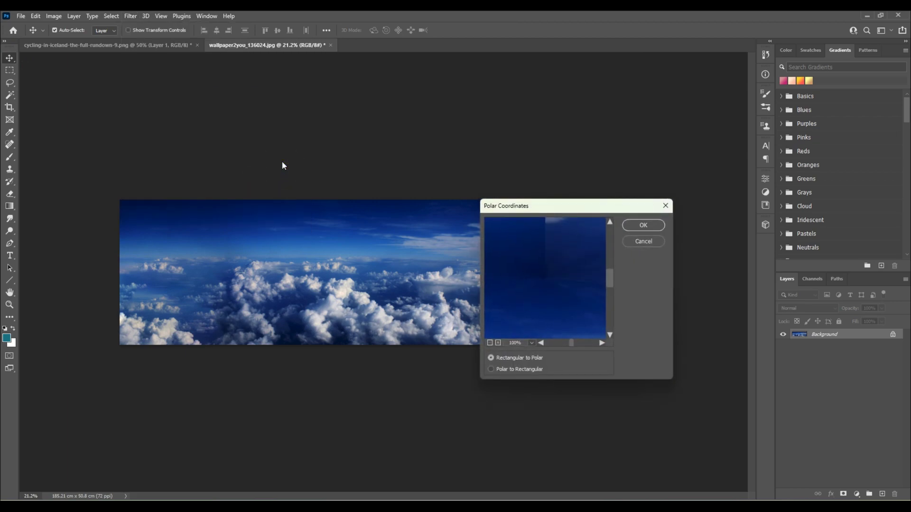
click(490, 343)
click(490, 343)
click(490, 342)
click(498, 343)
click(498, 342)
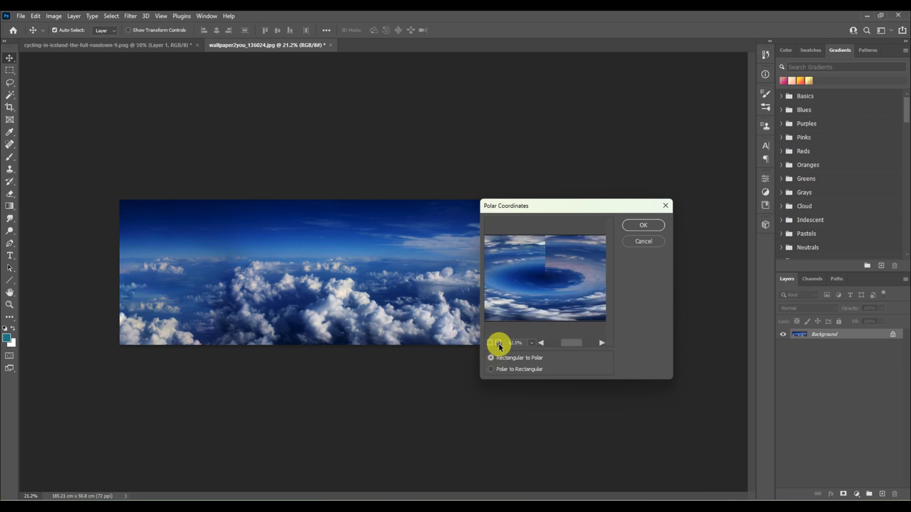
click(490, 342)
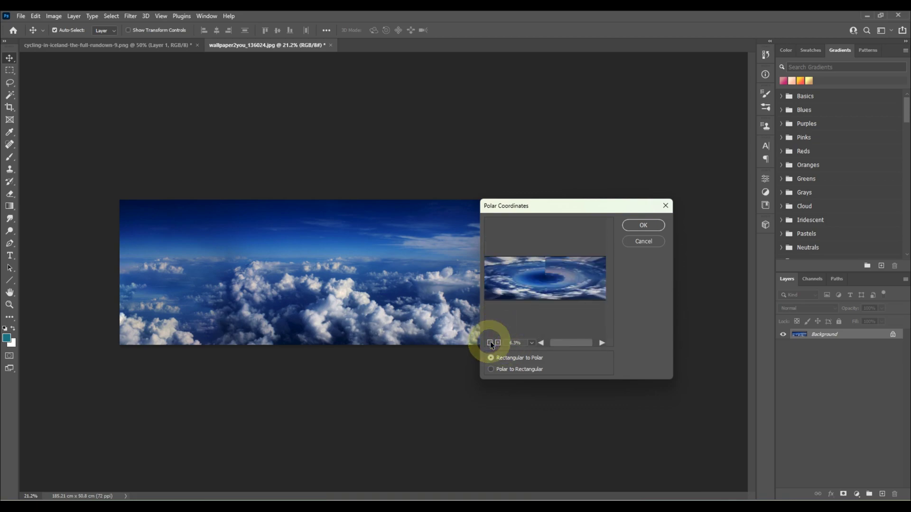
click(490, 343)
click(498, 342)
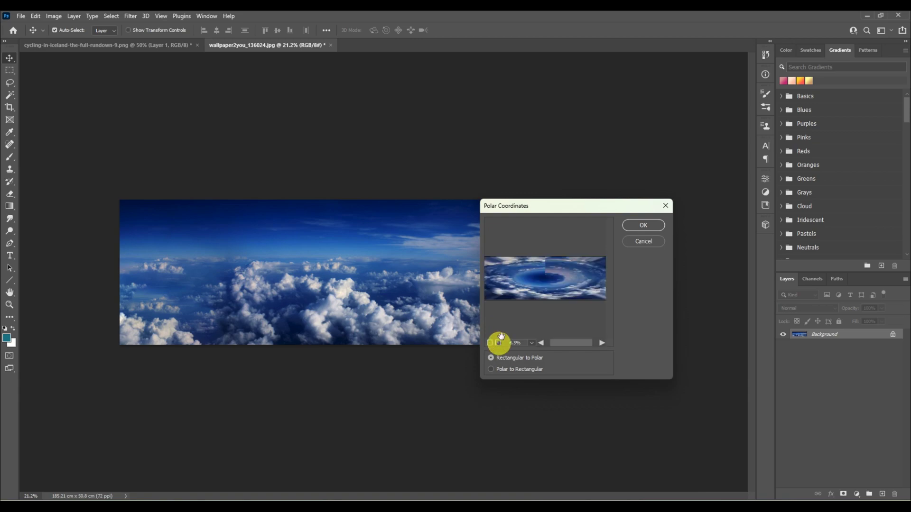
click(510, 369)
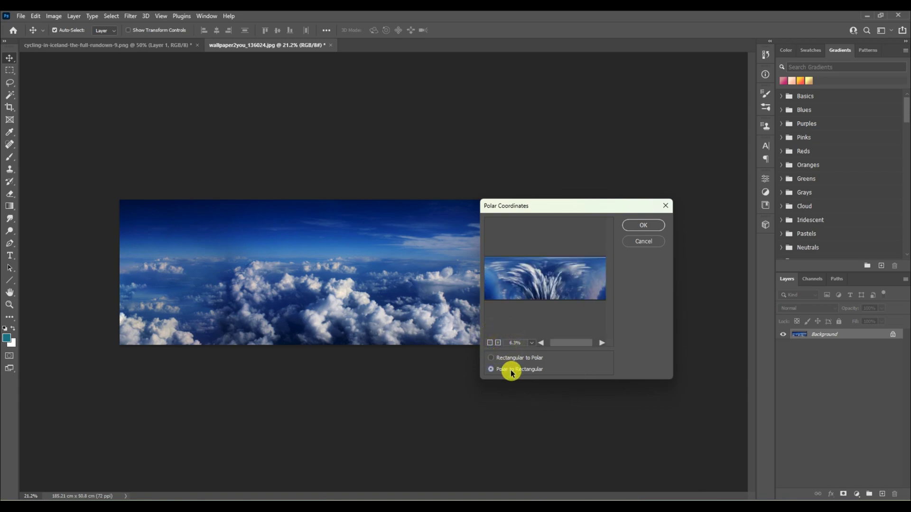
click(498, 357)
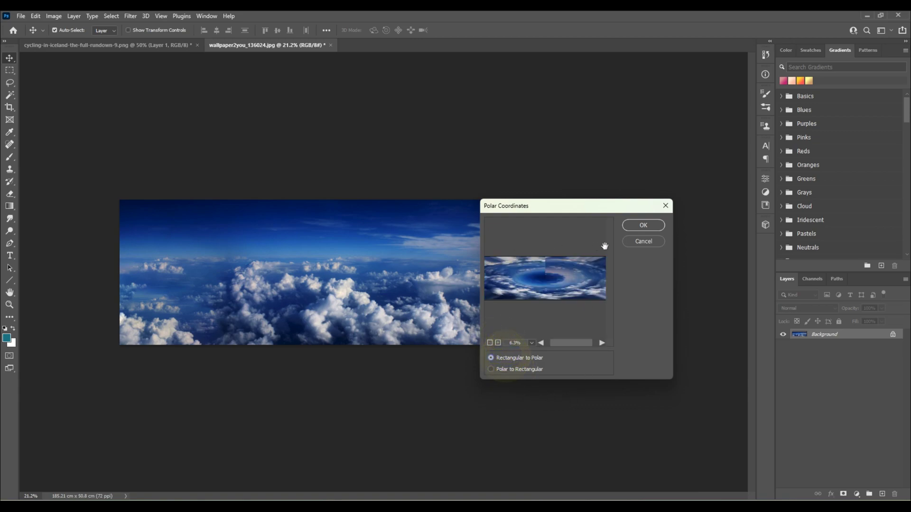
click(644, 226)
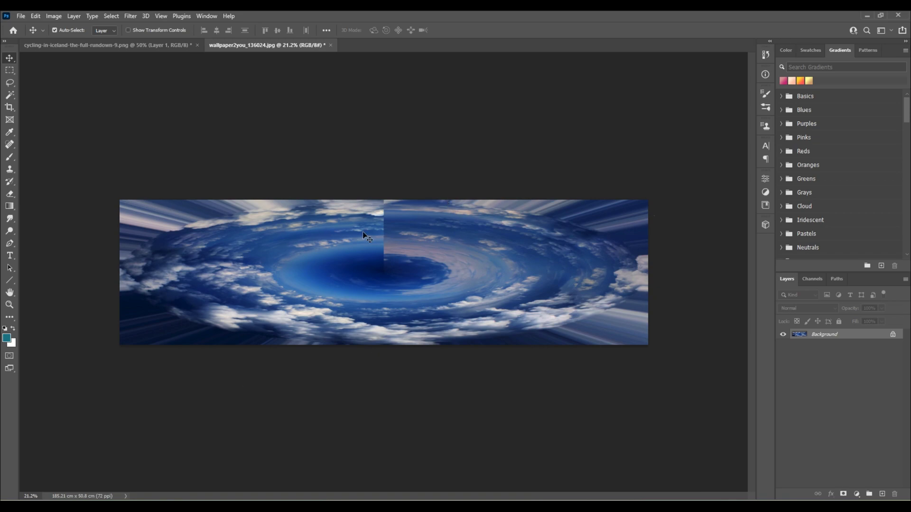
- Clone blue sky across the vertical seam just above the vortex center with the Clone Stamp tool
scroll(363, 289, up, 5)
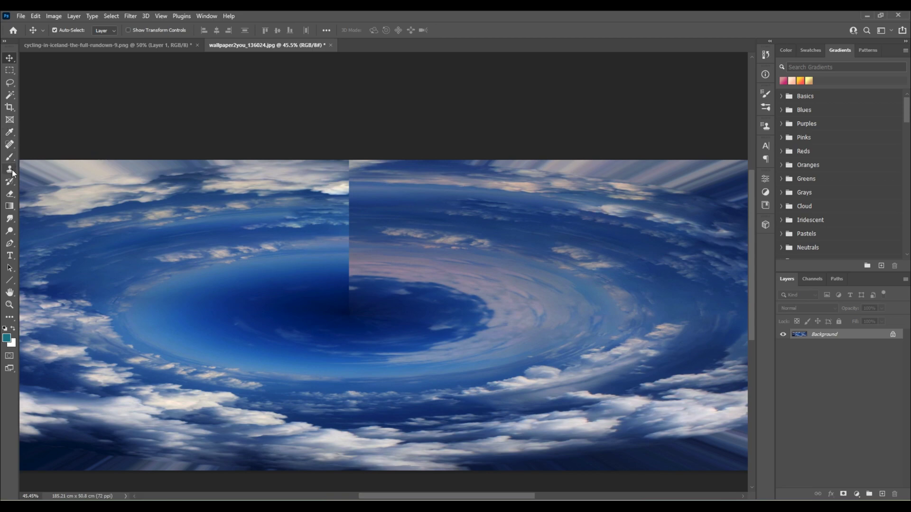
click(10, 169)
scroll(453, 271, up, 1)
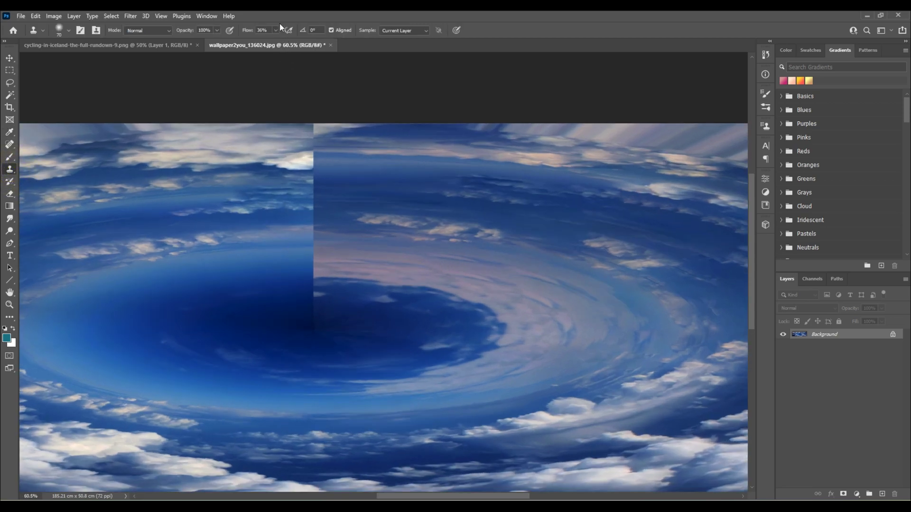
alt+click(280, 265)
mouse_move(303, 260)
mouse_down()
mouse_move(299, 270)
mouse_move(327, 286)
mouse_move(318, 296)
mouse_move(293, 292)
mouse_move(316, 307)
mouse_move(315, 285)
mouse_up()
mouse_move(278, 220)
mouse_down()
mouse_move(307, 222)
mouse_move(285, 213)
mouse_up()
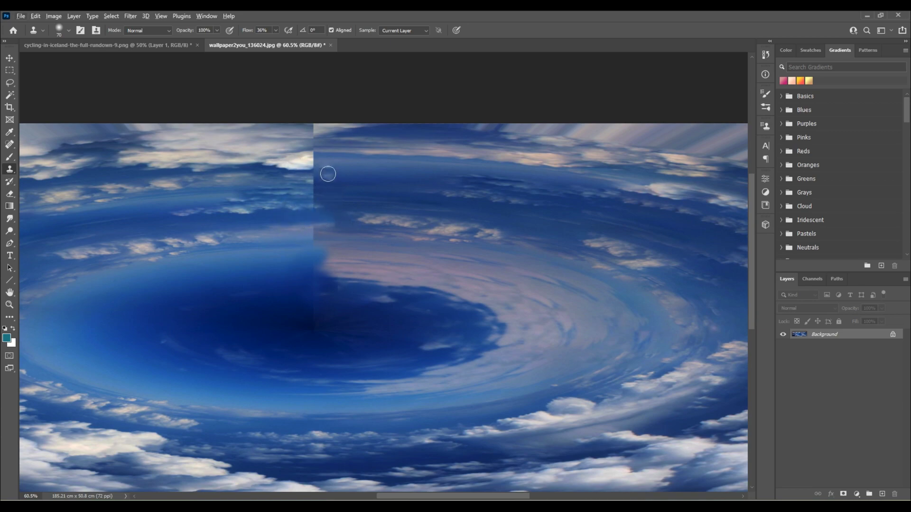
- Clone the white clouds rightward over the upper part of the vertical seam, undoing the first stroke and resampling
drag(312, 156, 314, 135)
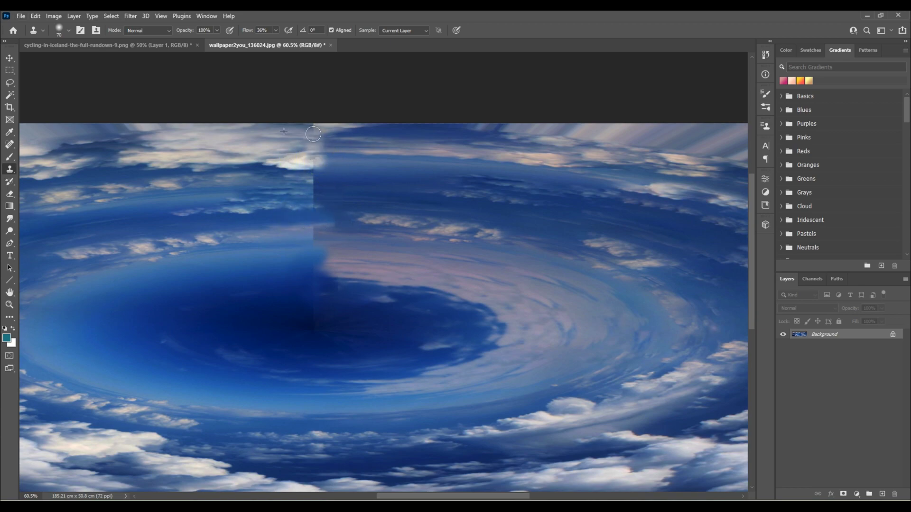
key(ctrl+z)
click(321, 165)
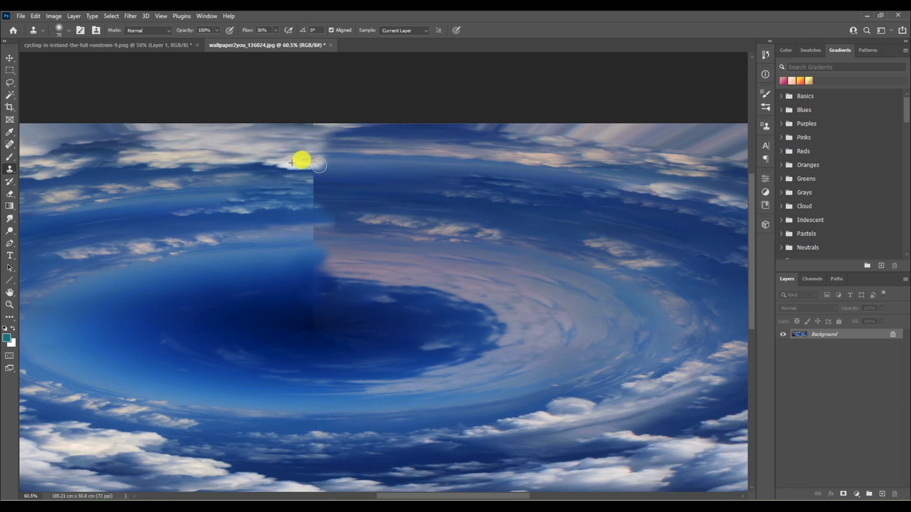
mouse_move(300, 164)
mouse_down()
mouse_move(336, 176)
mouse_move(309, 168)
mouse_move(297, 175)
mouse_move(325, 193)
mouse_move(310, 192)
mouse_move(330, 166)
mouse_move(334, 188)
mouse_move(320, 173)
mouse_up()
alt+click(303, 191)
alt+click(345, 174)
alt+click(291, 180)
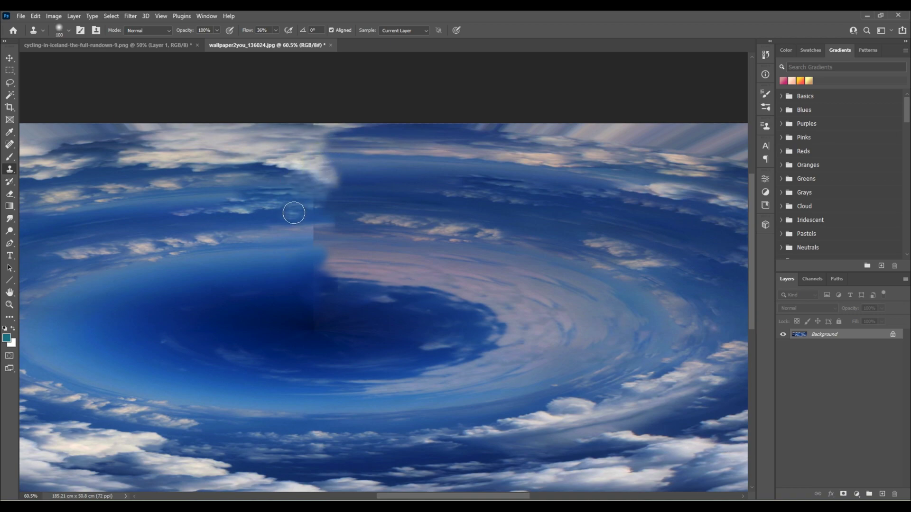
- Clone blue sky and faint cloud streaks over the middle of the seam, between the small clouds and the vortex rim
click(315, 208)
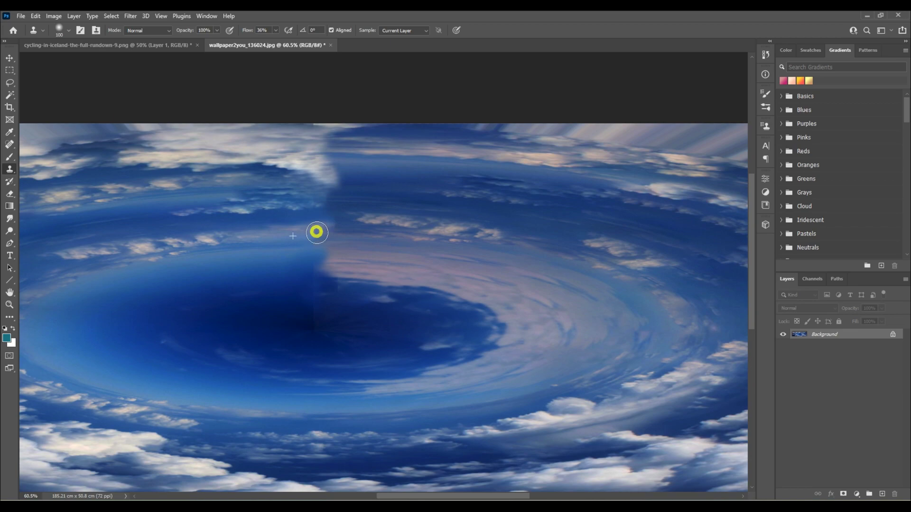
drag(329, 246, 333, 227)
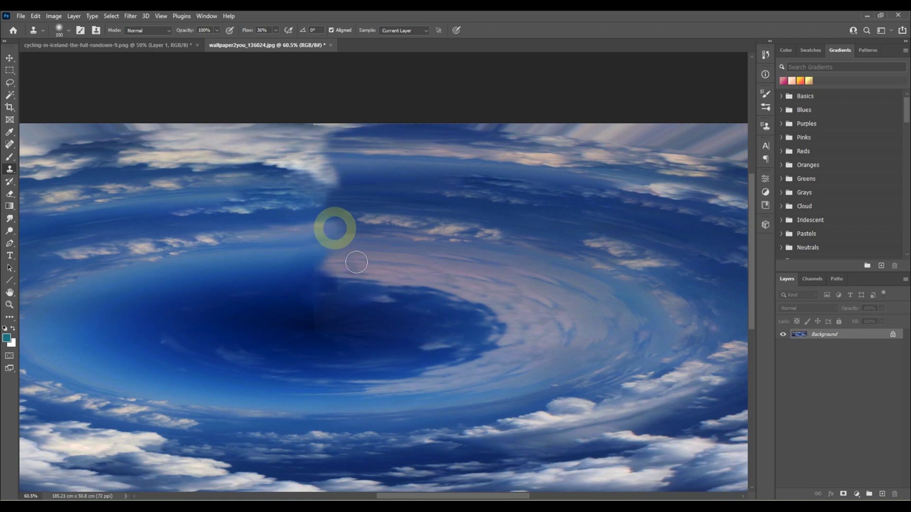
mouse_move(293, 268)
mouse_down()
mouse_move(308, 254)
mouse_move(331, 264)
mouse_move(297, 291)
mouse_move(336, 284)
mouse_move(324, 224)
mouse_up()
click(368, 260)
- Clone pinkish cloud streaks leftward along the rim just above the dark vortex center
alt+click(279, 235)
scroll(354, 314, down, 3)
scroll(379, 286, up, 3)
mouse_move(274, 270)
mouse_down()
mouse_move(294, 268)
mouse_move(214, 286)
mouse_move(319, 293)
mouse_up()
- Lower the Clone Stamp flow to 18% and soften the blend of the pink clouds into the blue above the vortex center
click(275, 30)
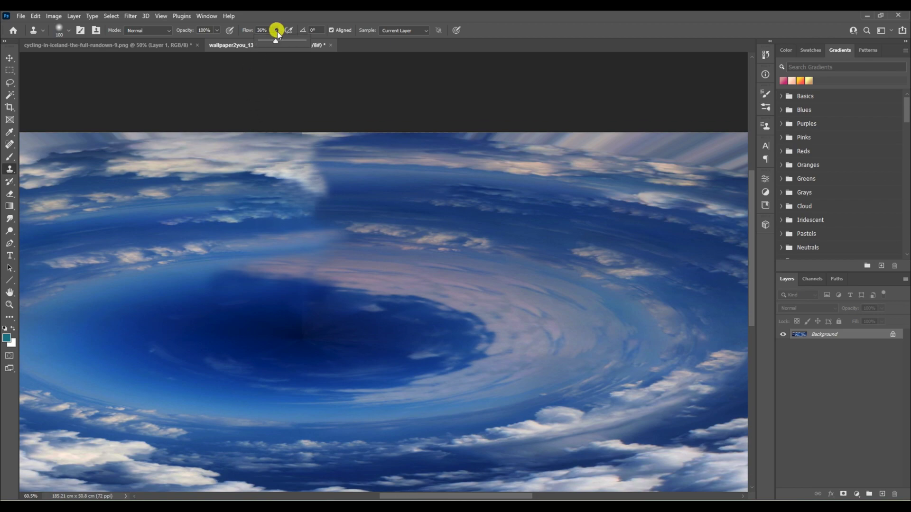
drag(317, 276, 246, 272)
alt+click(321, 286)
alt+click(346, 285)
drag(280, 280, 232, 284)
scroll(309, 292, down, 2)
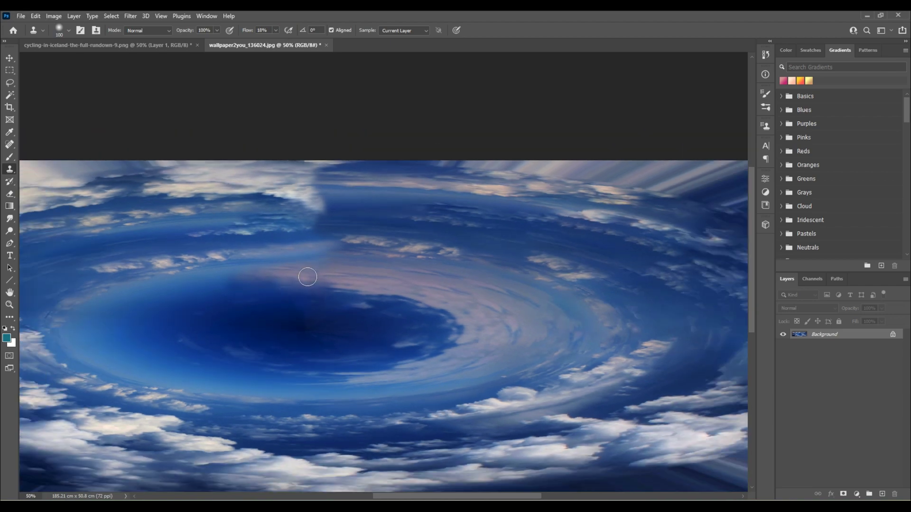
- Clone dark blue sky from the right over the hard cloud edge along the upper seam
scroll(306, 277, down, 1)
scroll(332, 240, up, 2)
alt+click(344, 236)
alt+click(314, 234)
drag(278, 237, 277, 256)
drag(325, 212, 285, 217)
alt+click(351, 218)
drag(328, 214, 272, 215)
click(325, 214)
alt+click(359, 214)
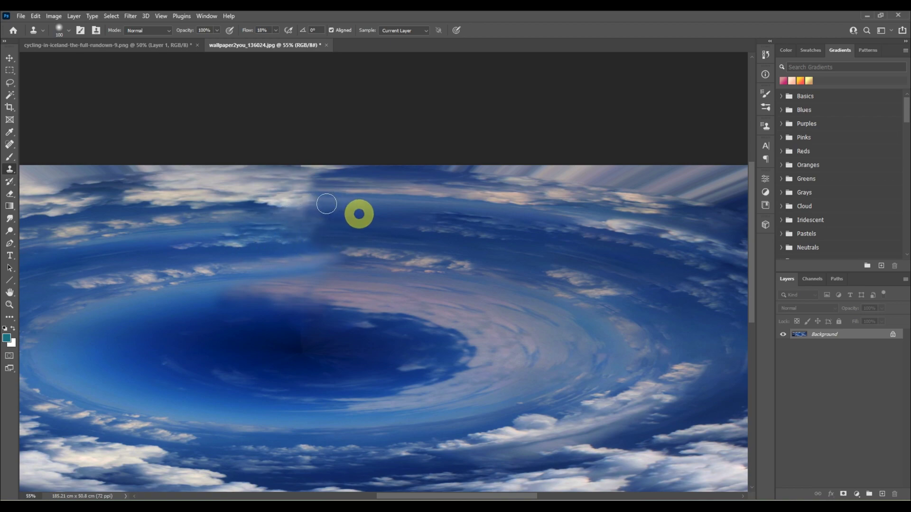
- Clone sky and thin clouds from the right across the seam near the image's upper edge
drag(328, 203, 266, 203)
drag(352, 207, 295, 207)
scroll(440, 282, down, 1)
scroll(439, 283, down, 2)
scroll(423, 189, up, 2)
drag(390, 190, 312, 195)
mouse_move(409, 195)
mouse_down()
mouse_move(327, 197)
mouse_move(348, 198)
mouse_up()
scroll(378, 199, down, 2)
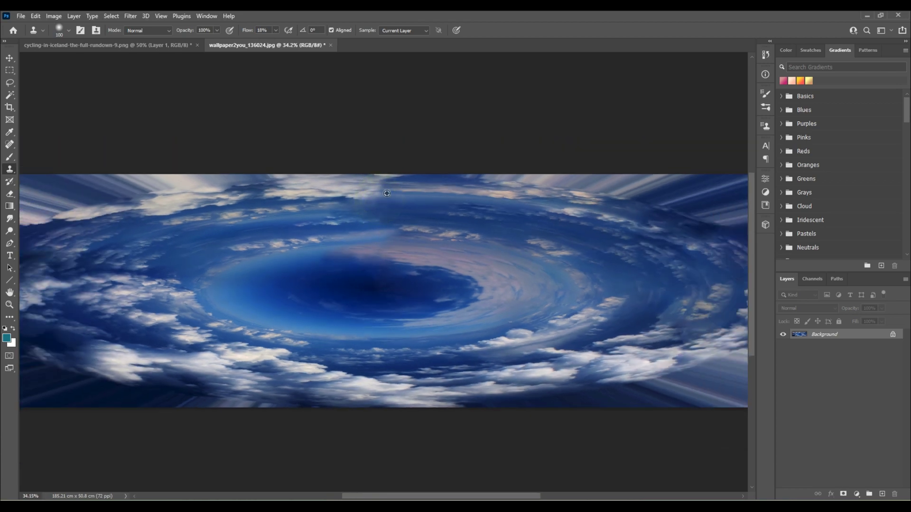
- Resample the white clouds left of the seam and clone them over the remaining edge at the top of the image
scroll(379, 198, up, 3)
alt+click(332, 197)
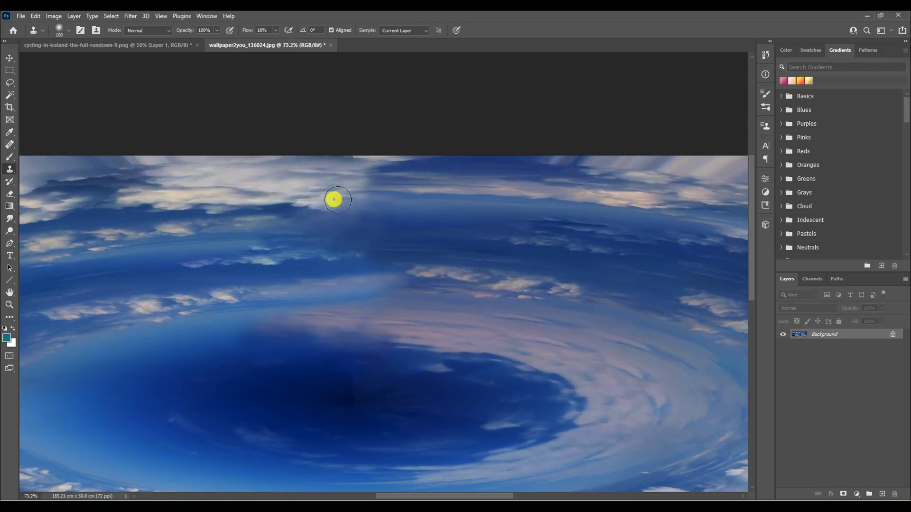
click(377, 201)
mouse_move(303, 223)
mouse_down()
mouse_move(394, 194)
mouse_move(352, 166)
mouse_up()
scroll(358, 175, down, 5)
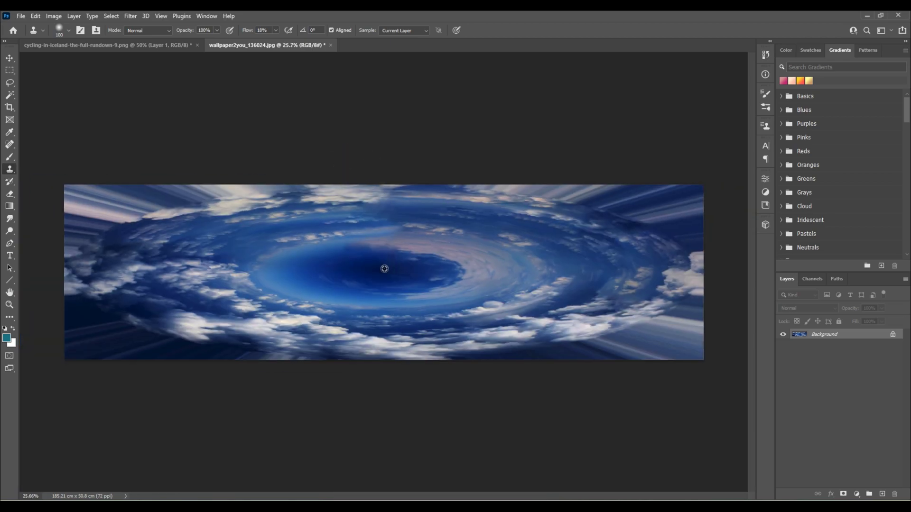
- Blend the dark blue patch beneath the upper clouds into the sky on both sides of the seam
scroll(422, 216, up, 3)
mouse_move(414, 205)
mouse_down()
mouse_move(399, 195)
mouse_move(297, 203)
mouse_move(370, 205)
mouse_move(377, 214)
mouse_up()
drag(309, 215, 375, 211)
scroll(388, 223, down, 4)
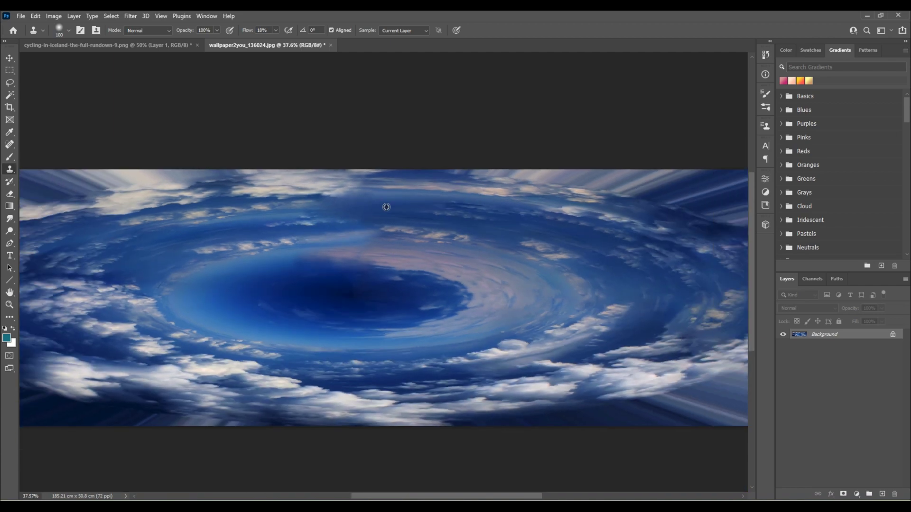
- Clone over the last visible traces of the upper seam and check the whole vortex for a smooth transition
scroll(386, 204, up, 4)
mouse_move(313, 188)
mouse_down()
mouse_move(377, 199)
mouse_move(392, 185)
mouse_move(329, 184)
mouse_move(361, 188)
mouse_move(343, 188)
mouse_move(326, 210)
mouse_up()
alt+click(385, 185)
scroll(393, 218, down, 4)
scroll(393, 210, up, 4)
scroll(450, 222, down, 4)
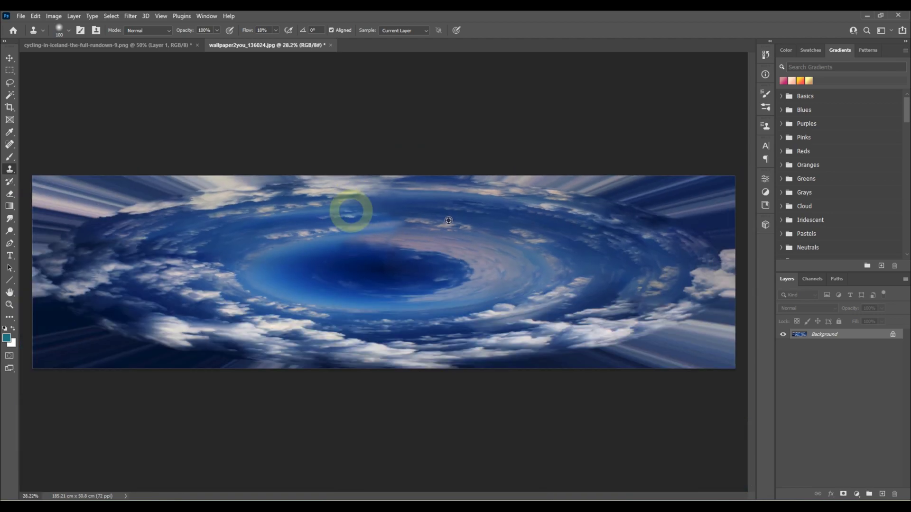
scroll(450, 222, down, 2)
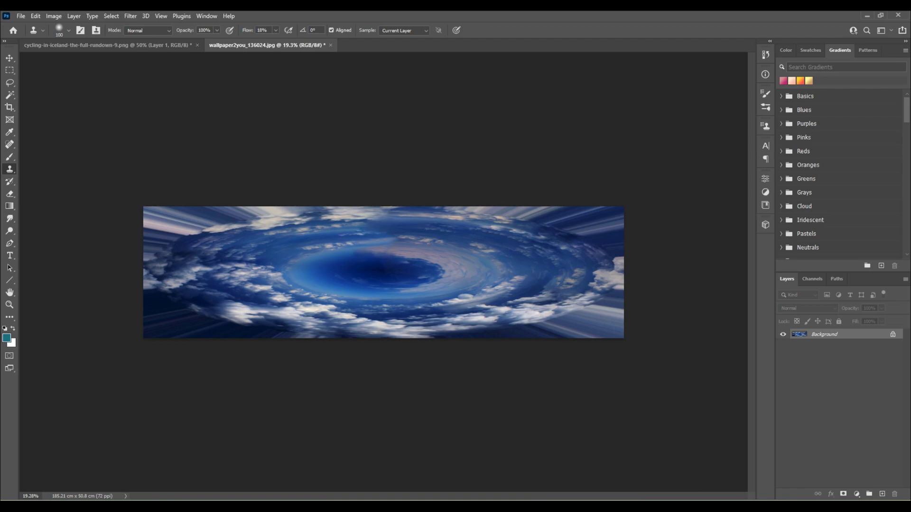
- Add an Exposure adjustment layer with exposure +2.00, offset -0.0042 and gamma correction 1.17
click(856, 494)
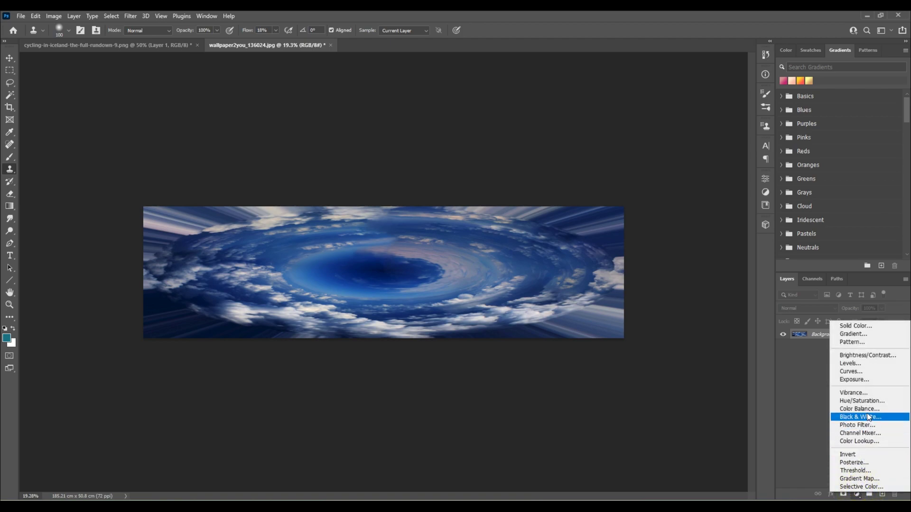
click(857, 379)
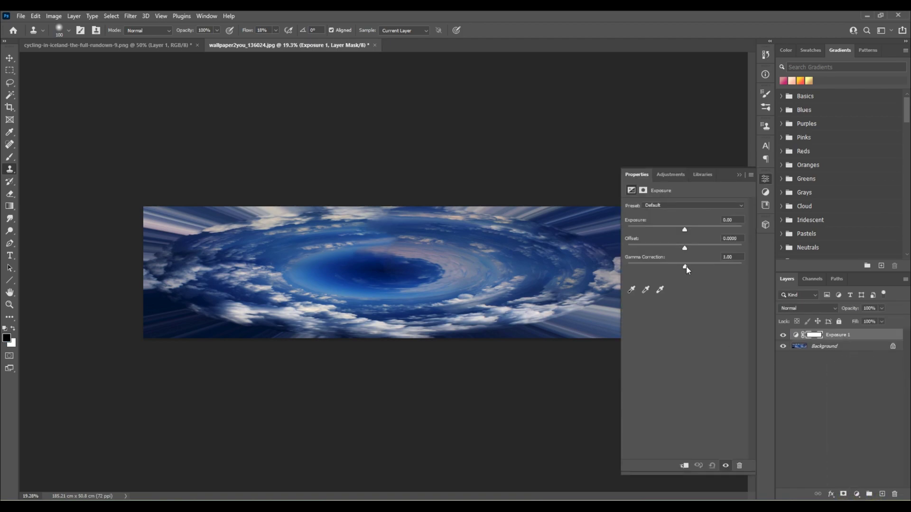
drag(686, 267, 701, 232)
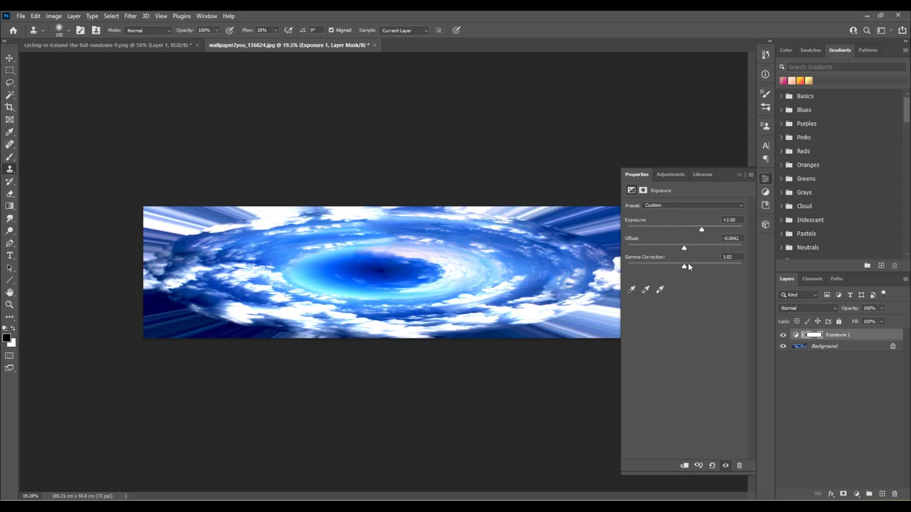
mouse_move(688, 266)
mouse_down()
mouse_move(679, 265)
mouse_move(721, 265)
mouse_move(669, 269)
mouse_move(679, 268)
mouse_up()
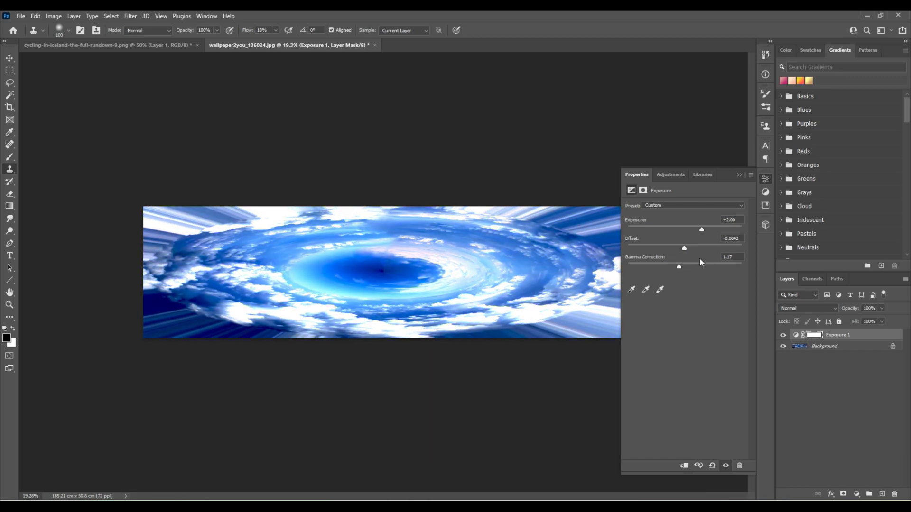
click(738, 176)
- Add a Brightness/Contrast adjustment layer with brightness about -102 and contrast -50
click(857, 494)
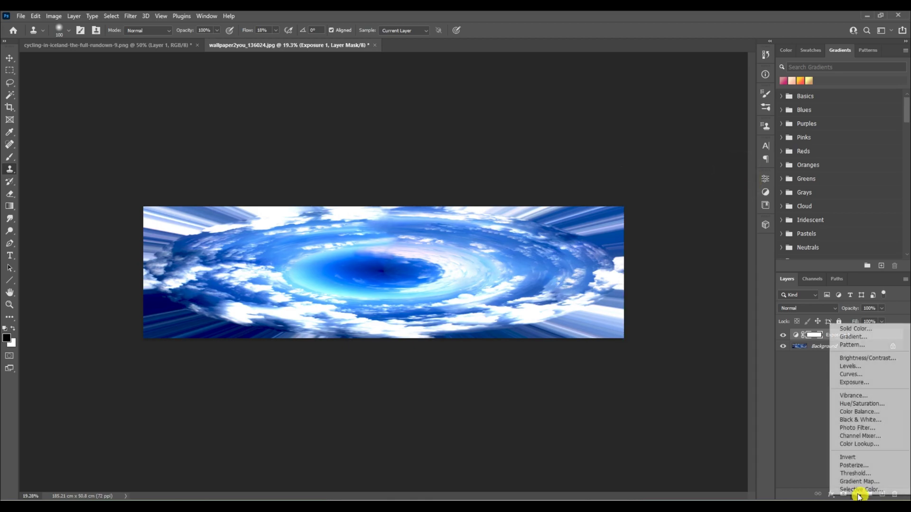
click(859, 358)
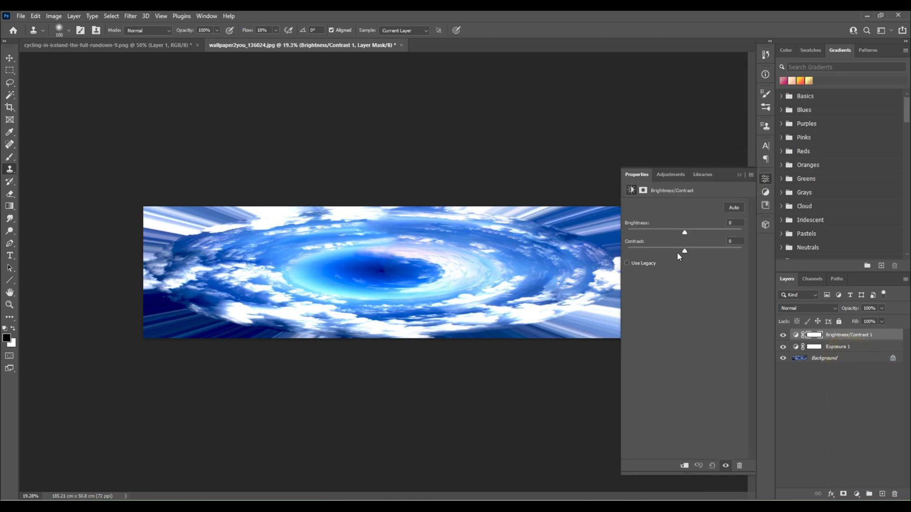
drag(667, 254, 647, 257)
drag(687, 233, 651, 233)
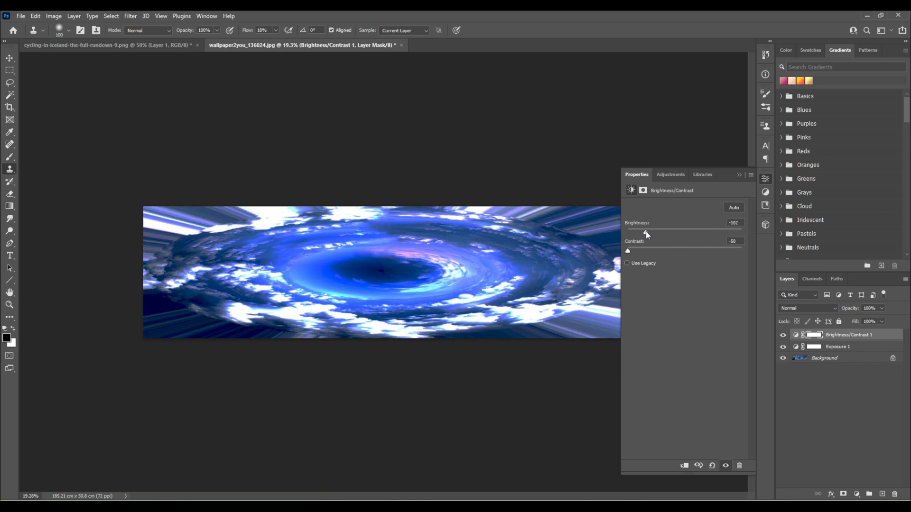
click(738, 174)
- Merge both adjustment layers with the Background and convert the merged layer to a smart object
shift+click(833, 357)
right_click(833, 358)
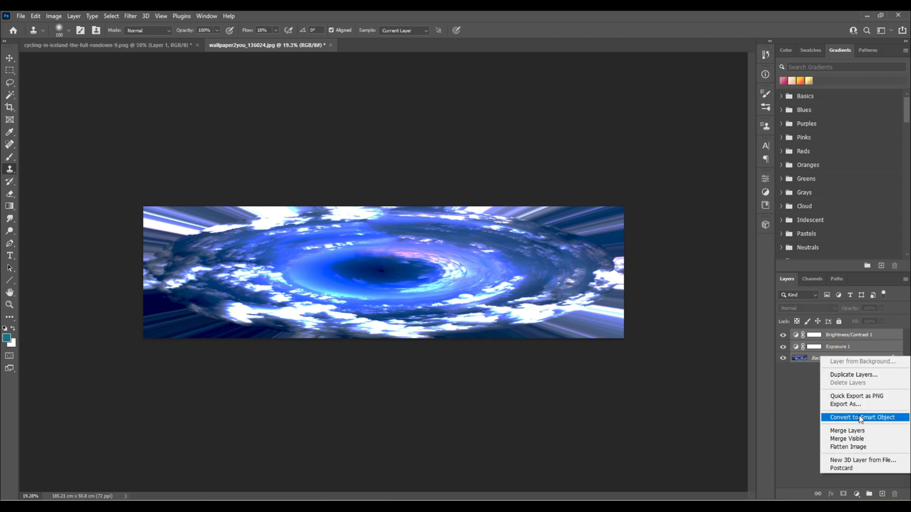
click(862, 431)
right_click(849, 335)
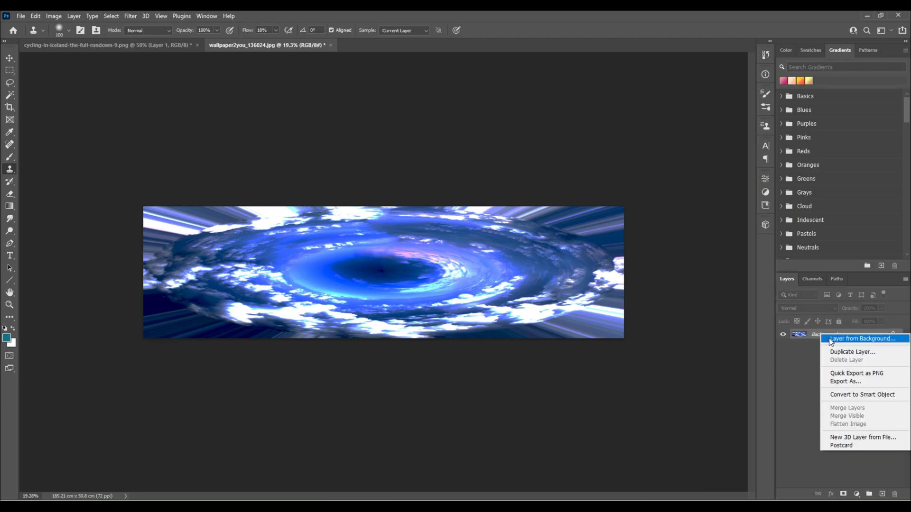
click(860, 395)
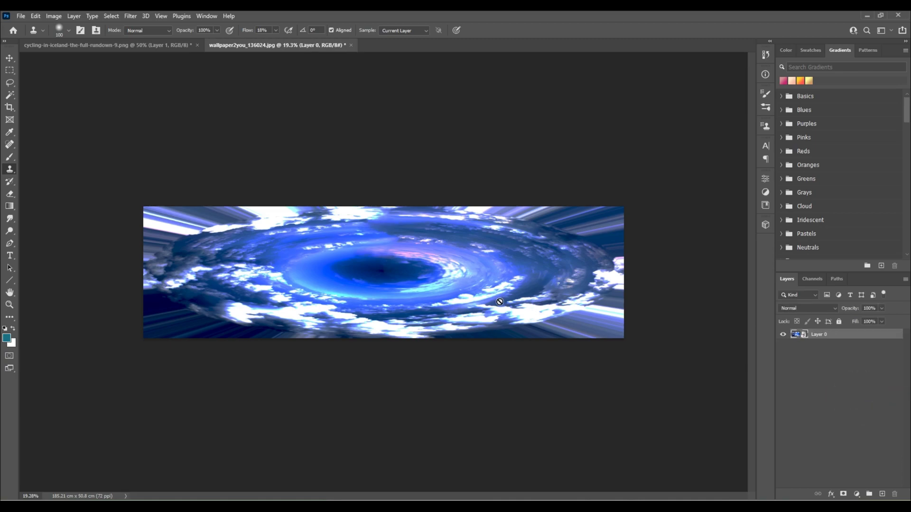
- Move the vortex into the cycling image with the Move tool and place its layer beneath Layer 1
click(9, 57)
drag(381, 288, 376, 236)
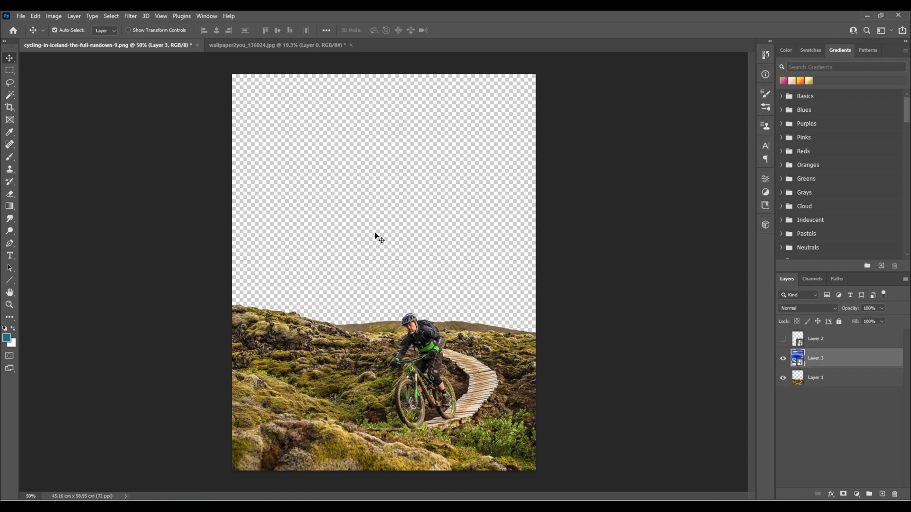
drag(826, 359, 826, 388)
- Free-transform the vortex layer to about 24.82% width and 46.88% height and position it over the empty sky
key(ctrl+t)
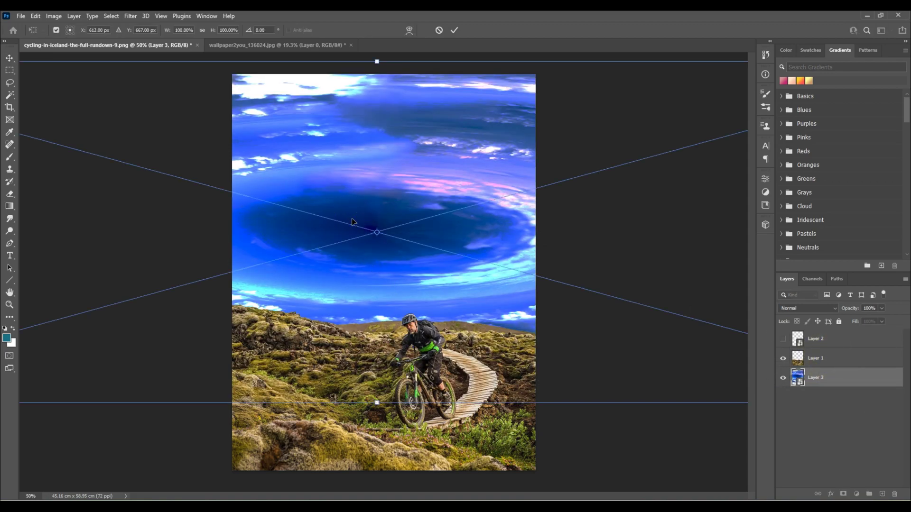
key(ctrl+0)
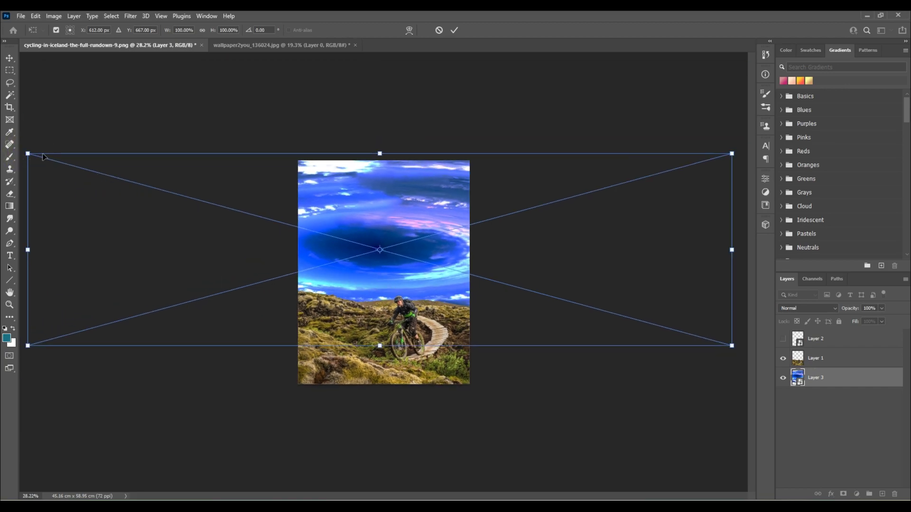
drag(27, 153, 244, 213)
drag(339, 232, 357, 236)
drag(260, 217, 317, 195)
drag(356, 241, 313, 209)
scroll(382, 260, up, 3)
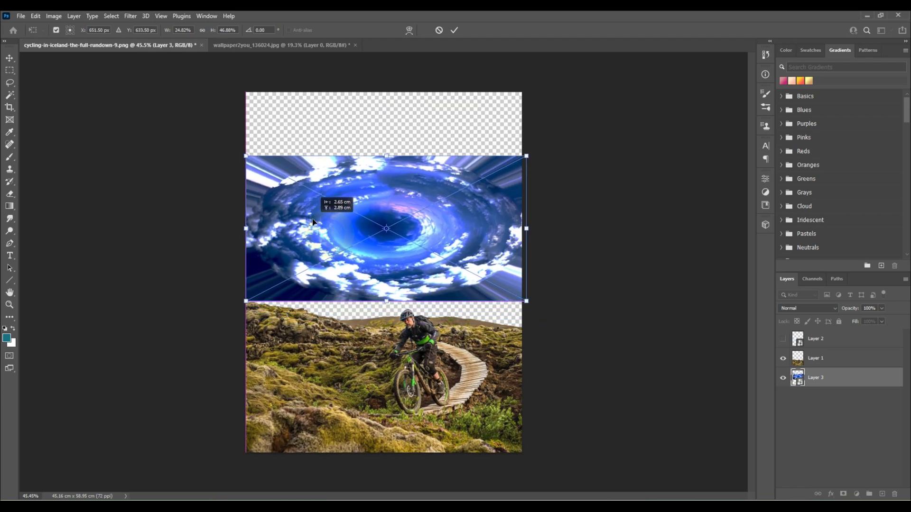
- Shrink the vortex to about 21.35% width and 40.35% height, center it above the hills and apply the transform
drag(244, 156, 238, 156)
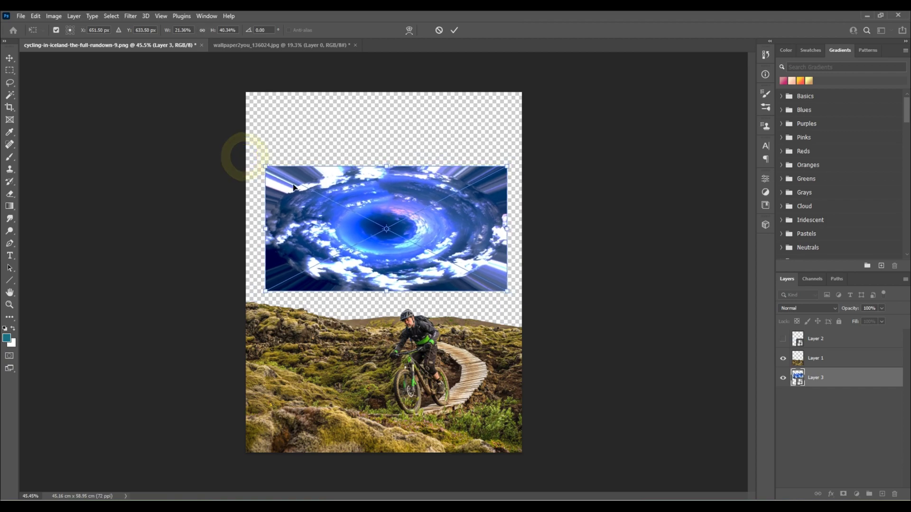
drag(314, 230, 302, 227)
mouse_move(370, 256)
mouse_down()
mouse_move(380, 257)
mouse_move(368, 237)
mouse_move(404, 275)
mouse_move(375, 288)
mouse_move(392, 251)
mouse_move(390, 284)
mouse_move(384, 259)
mouse_up()
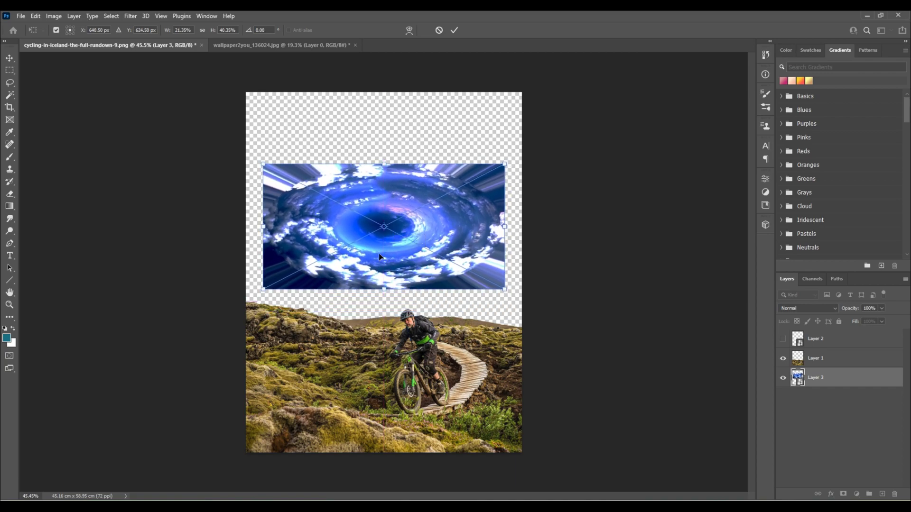
key(Return)
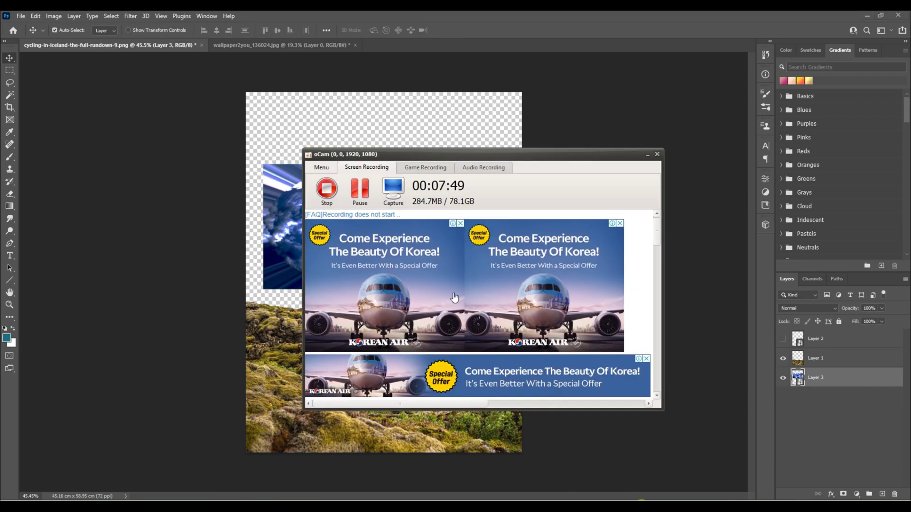
click(360, 190)
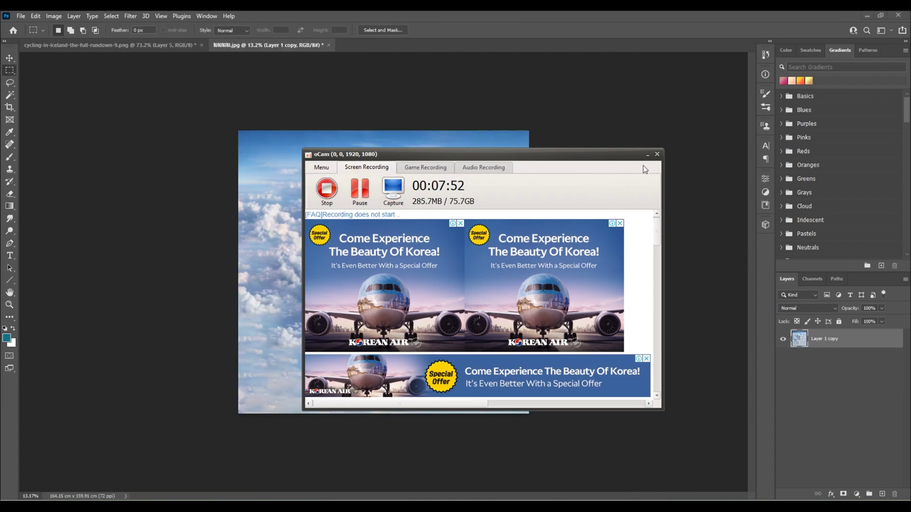
click(644, 155)
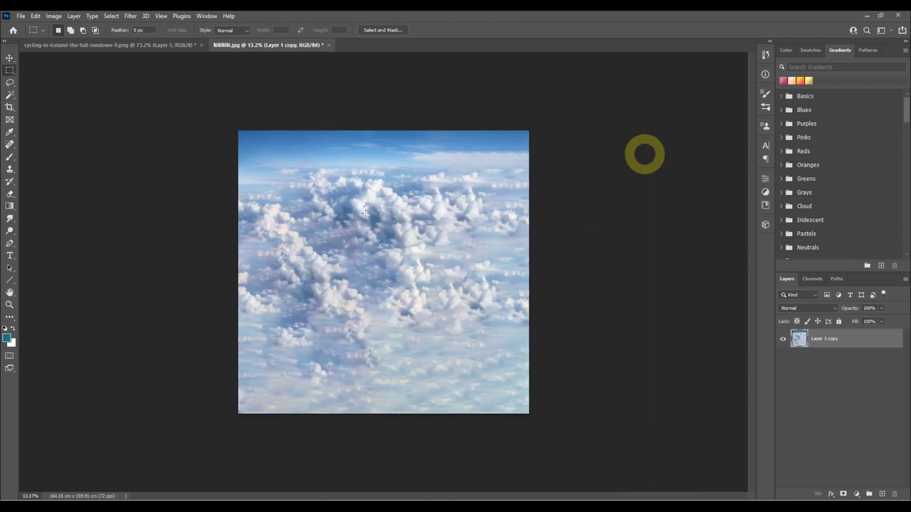
- Switch to the cycling image and delete the pale cloud vortex on Layer 5
click(156, 45)
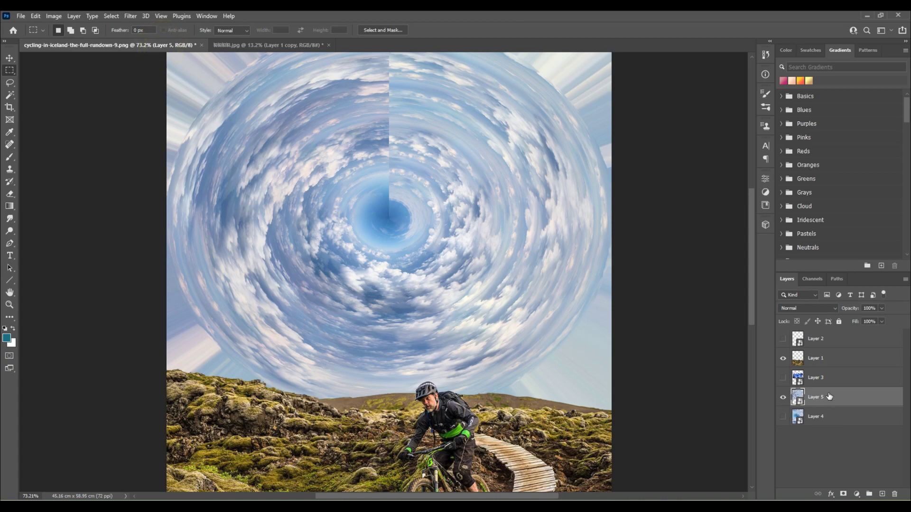
key(Delete)
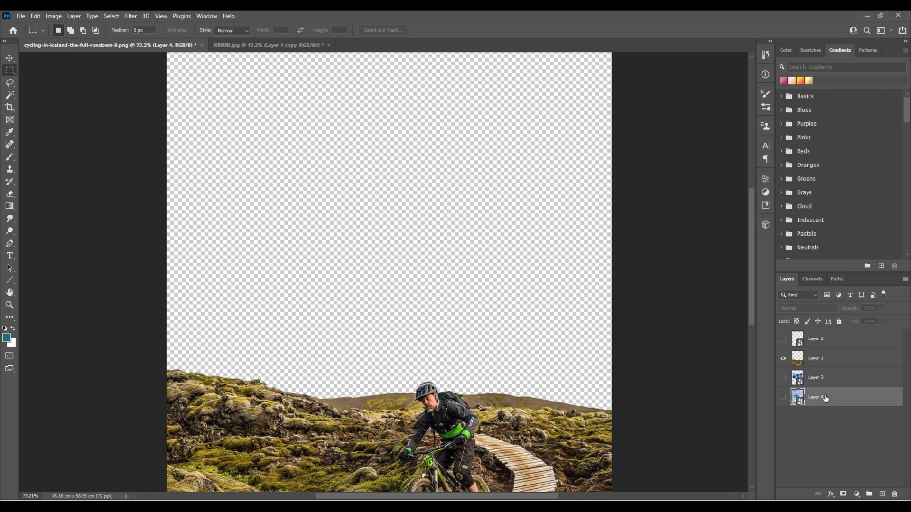
- Delete Layer 4 and Layer 3, then switch to the cloud image with the Move tool
click(783, 400)
key(Delete)
click(783, 377)
key(Delete)
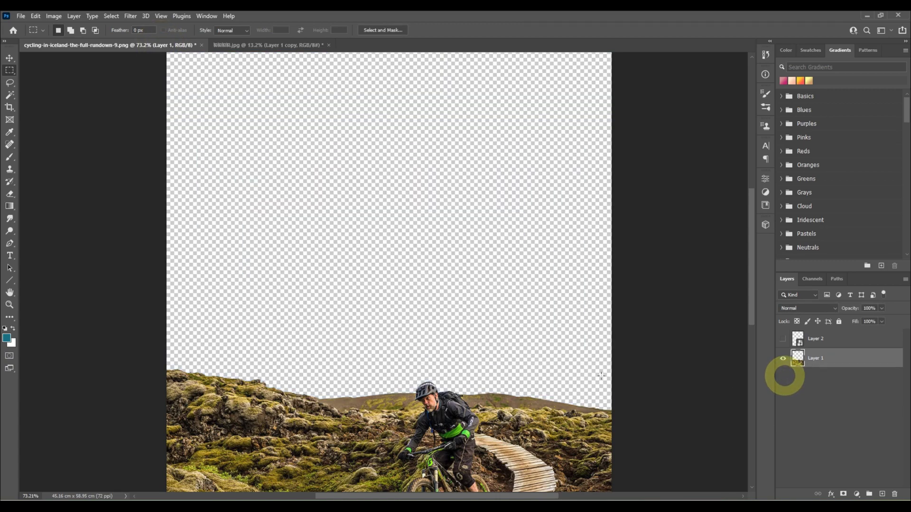
click(240, 45)
click(9, 58)
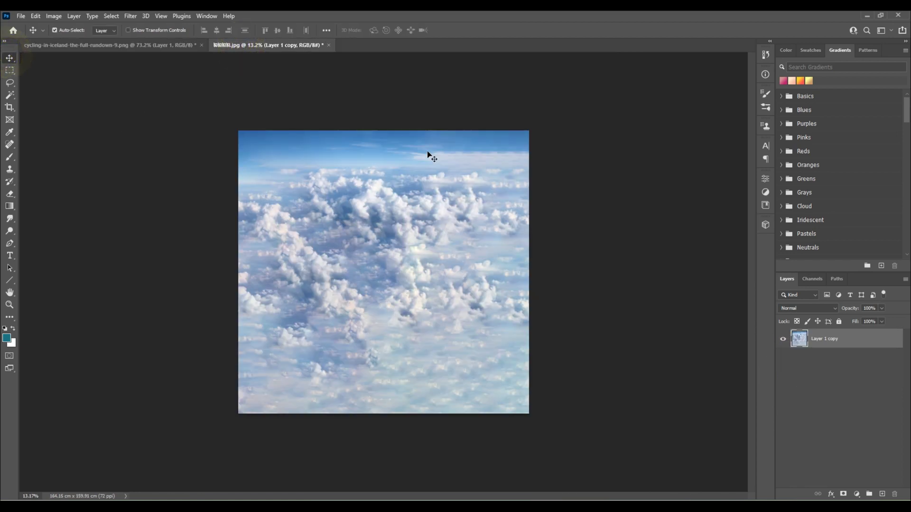
click(643, 502)
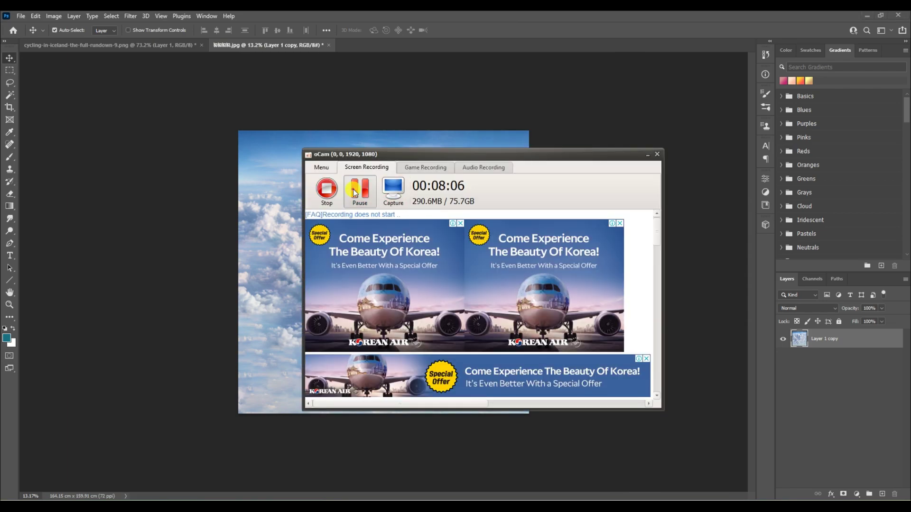
click(645, 157)
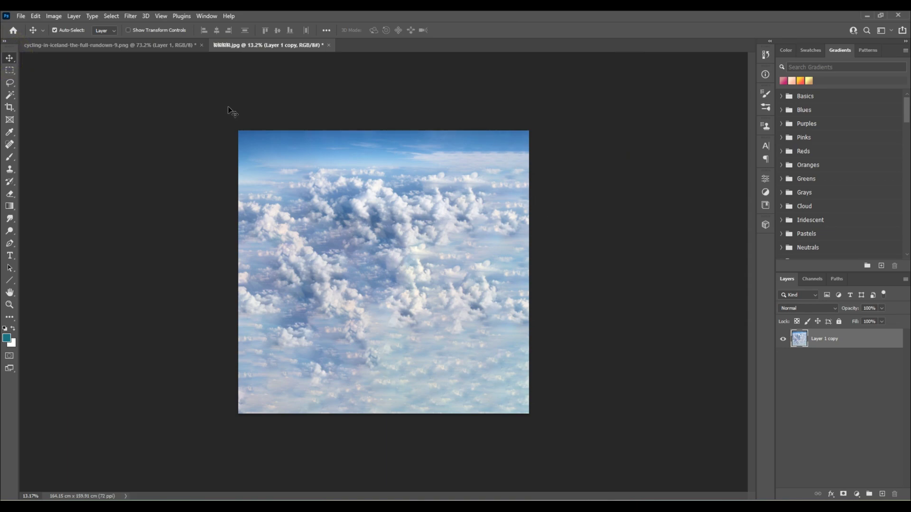
- Apply the Polar Coordinates distortion with Rectangular to Polar to the Layer 1 copy clouds
click(131, 16)
mouse_move(180, 160)
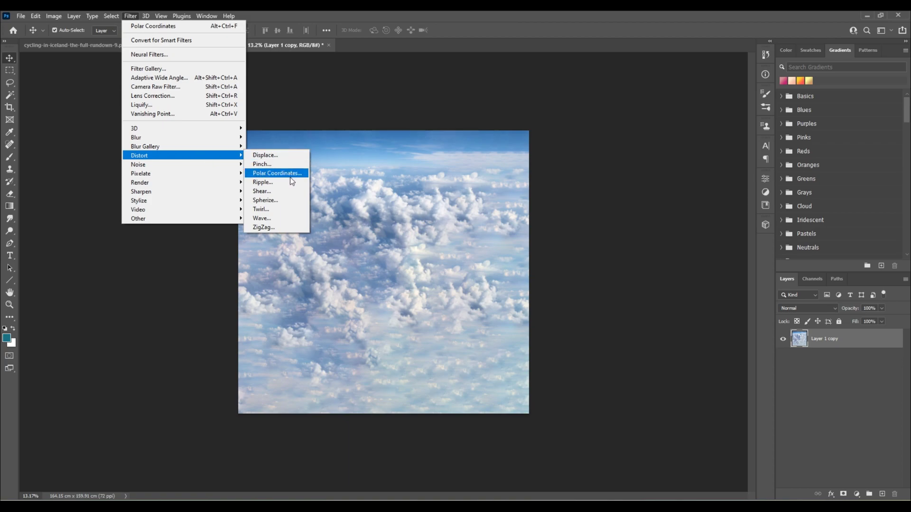
click(291, 174)
click(490, 342)
click(489, 342)
click(489, 342)
click(489, 343)
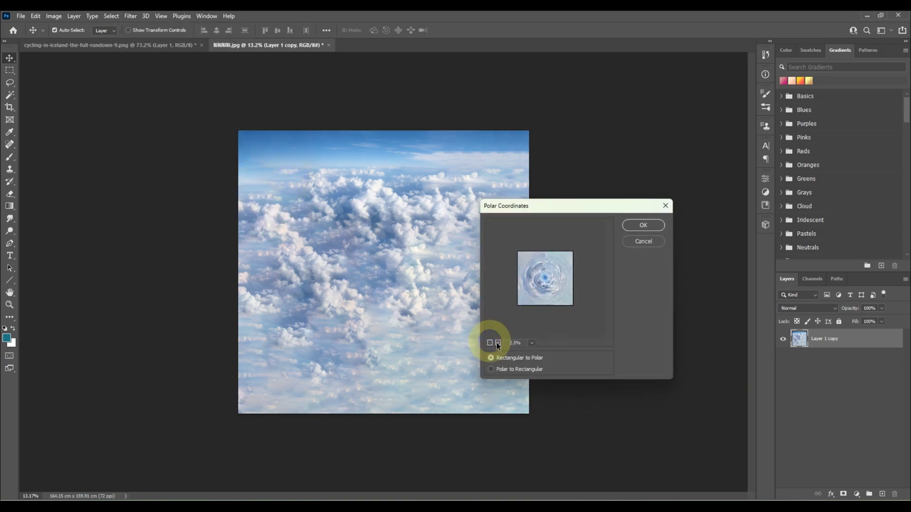
click(497, 343)
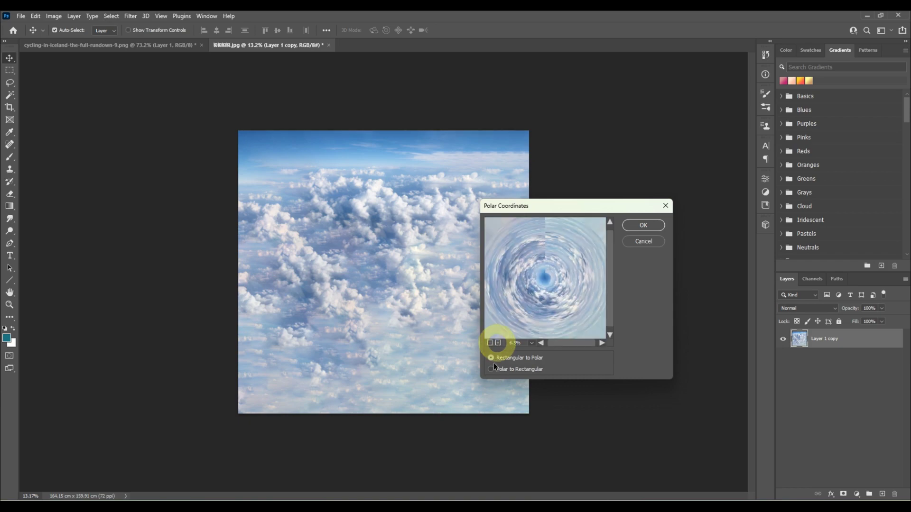
click(644, 226)
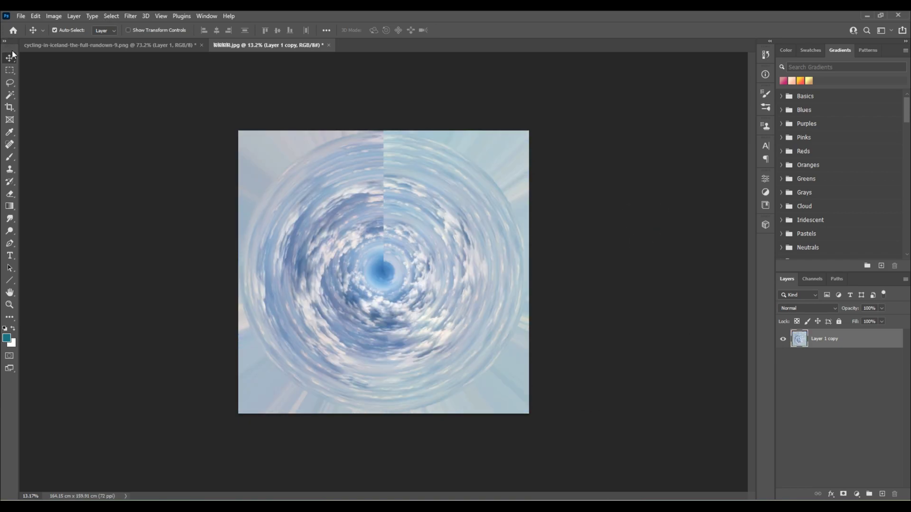
- With the Clone Stamp tool at 19% flow, clone over the vertical seam just above the blue center of the vortex
scroll(394, 259, up, 4)
scroll(406, 144, down, 1)
scroll(416, 195, down, 1)
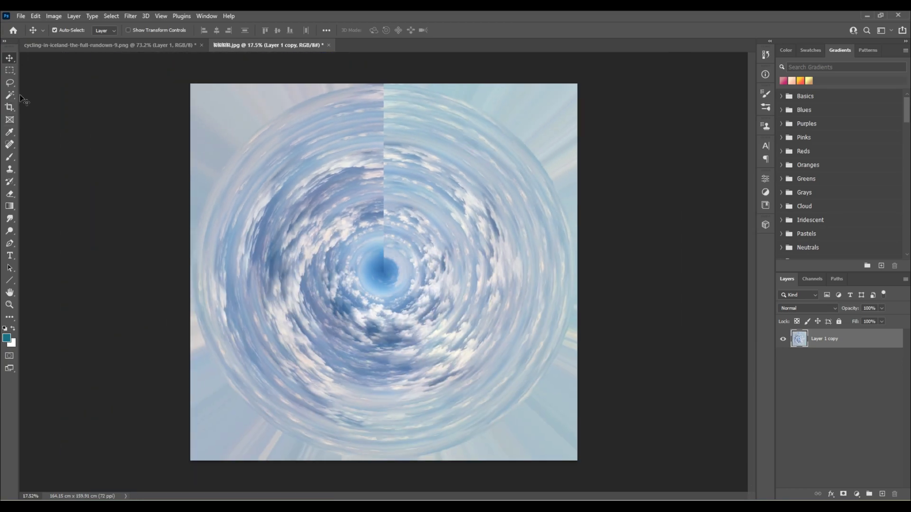
right_click(11, 172)
click(44, 167)
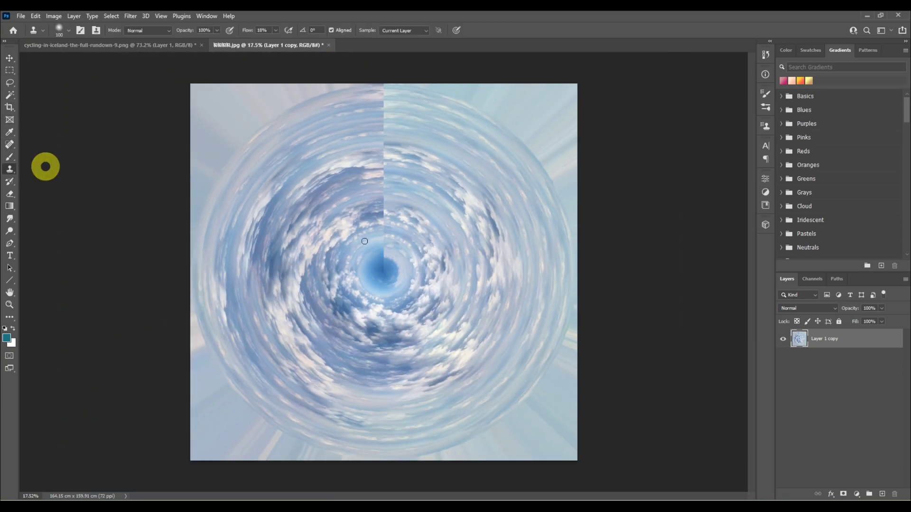
scroll(387, 248, up, 4)
click(276, 31)
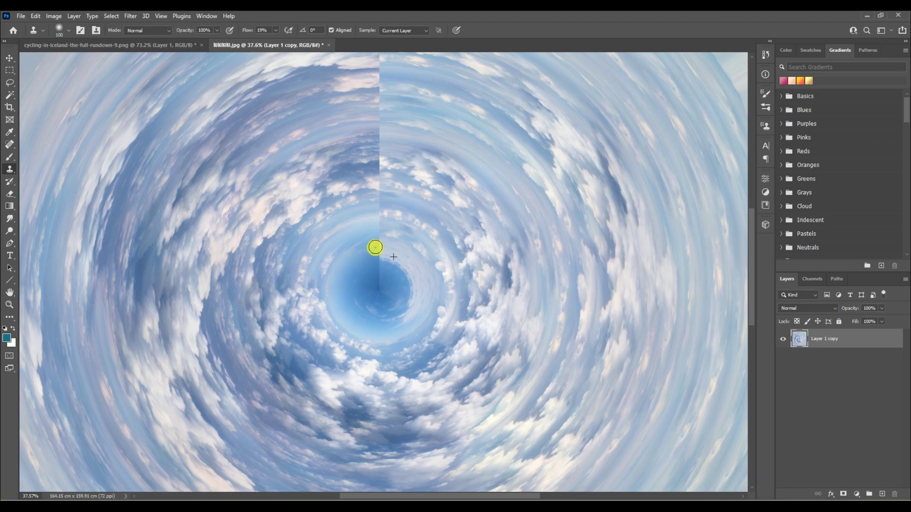
alt+click(399, 253)
click(374, 244)
click(377, 228)
drag(380, 228, 380, 227)
- Raise the clone flow to 49% and blend the seam through the cloud rings above the center
alt+click(357, 165)
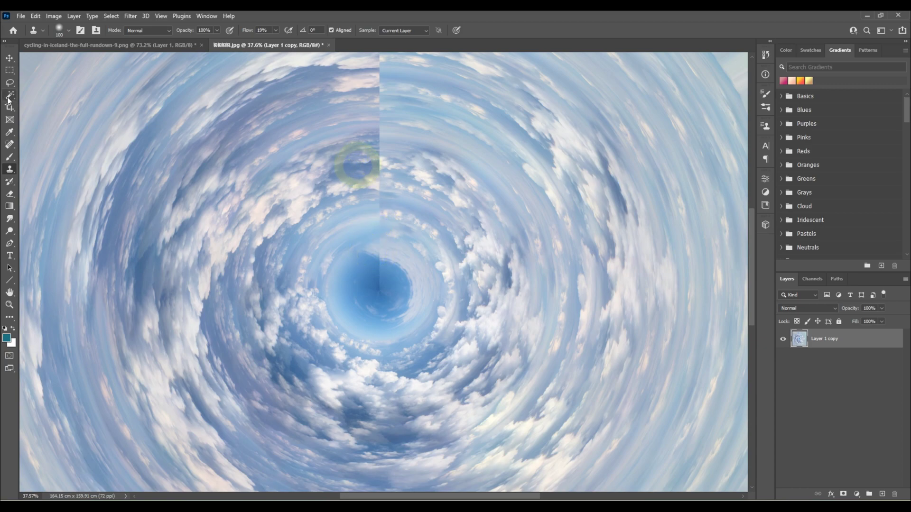
drag(289, 41, 289, 42)
mouse_move(354, 181)
mouse_down()
mouse_move(385, 182)
mouse_move(377, 142)
mouse_move(389, 131)
mouse_move(377, 130)
mouse_move(386, 142)
mouse_move(368, 143)
mouse_move(384, 133)
mouse_up()
drag(374, 189, 383, 185)
scroll(362, 217, up, 2)
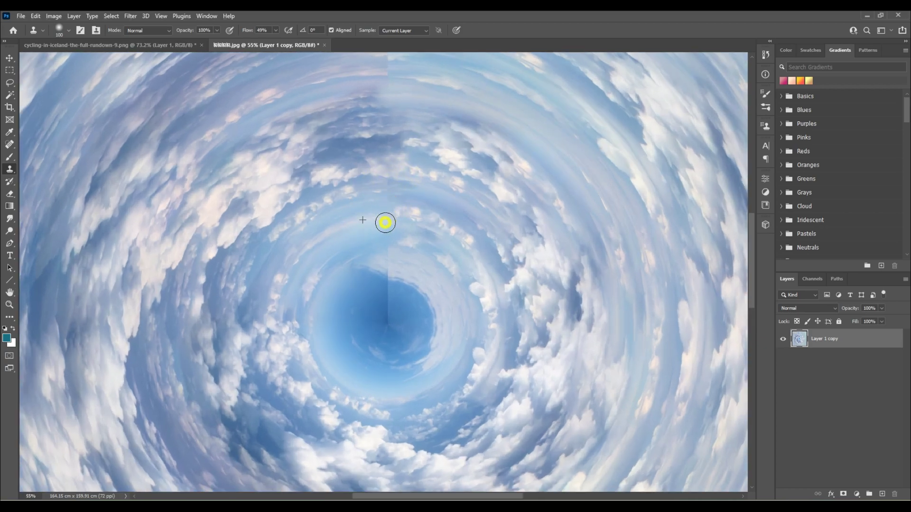
- Clone over the seam in the blue center and smooth the cloud edge around its upper rim
click(383, 216)
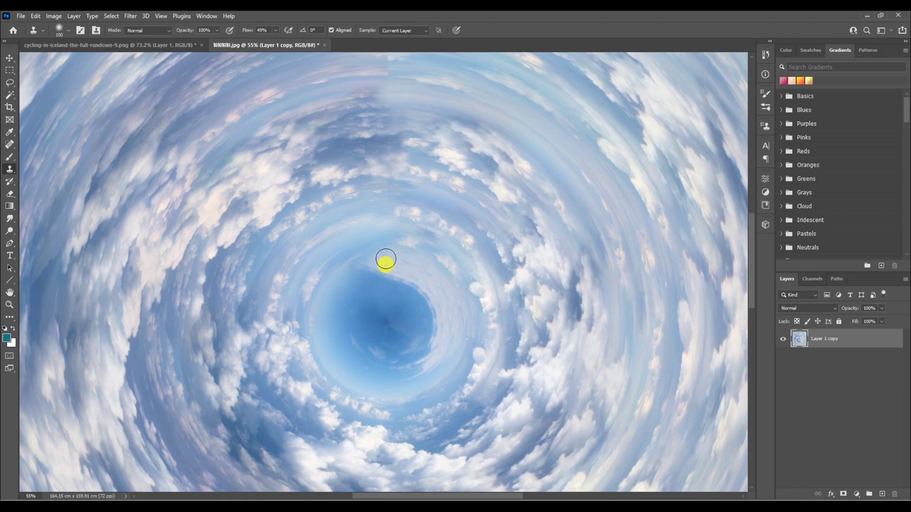
click(425, 269)
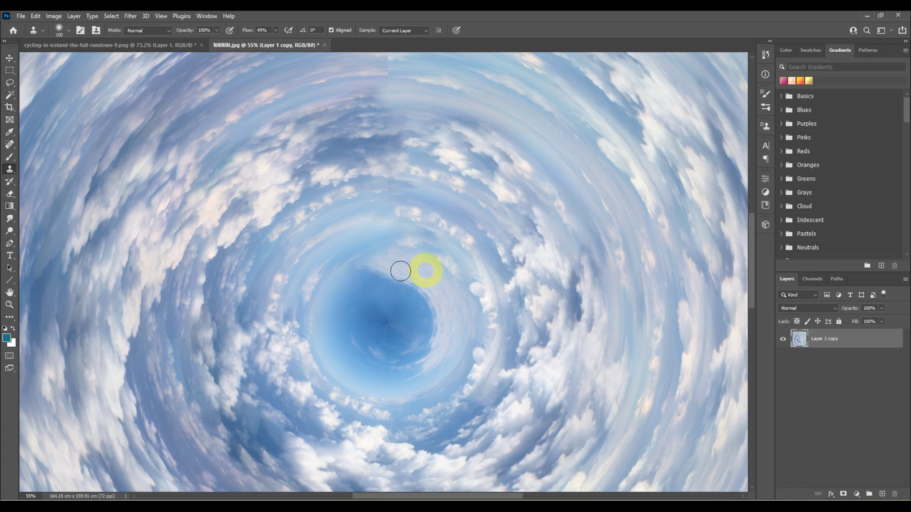
scroll(378, 278, down, 3)
click(384, 243)
scroll(385, 249, up, 3)
mouse_move(375, 277)
mouse_down()
mouse_move(350, 289)
mouse_move(361, 286)
mouse_up()
click(339, 294)
scroll(376, 319, down, 2)
scroll(362, 319, up, 3)
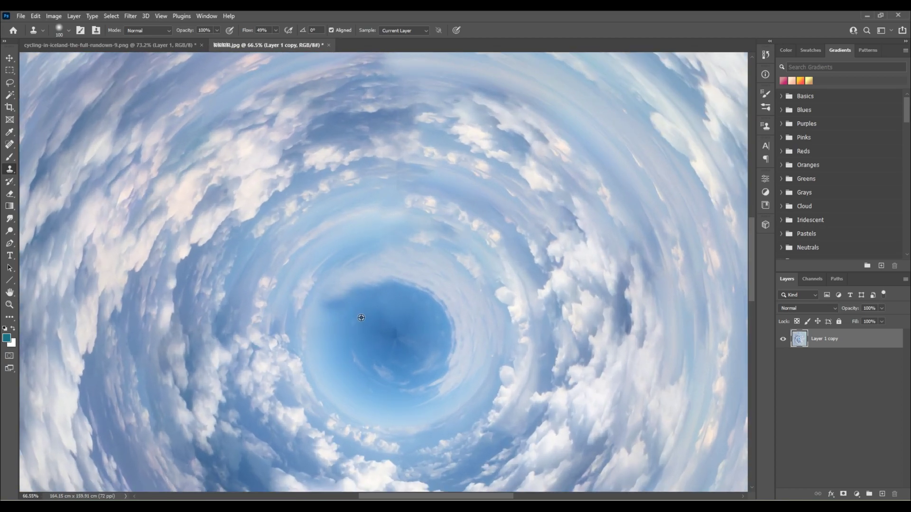
scroll(408, 282, down, 2)
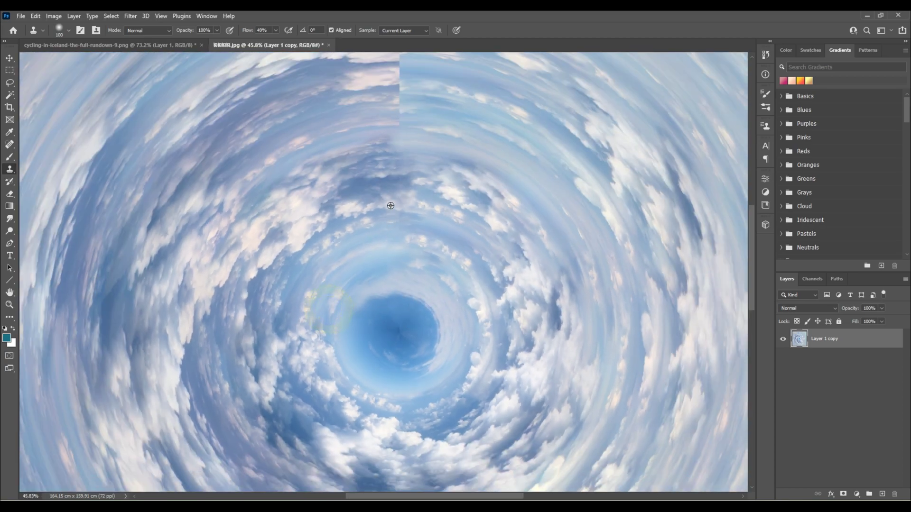
- Clone over the seam between the inner cloud ring and the smooth blue bands above it
scroll(433, 238, up, 2)
click(401, 248)
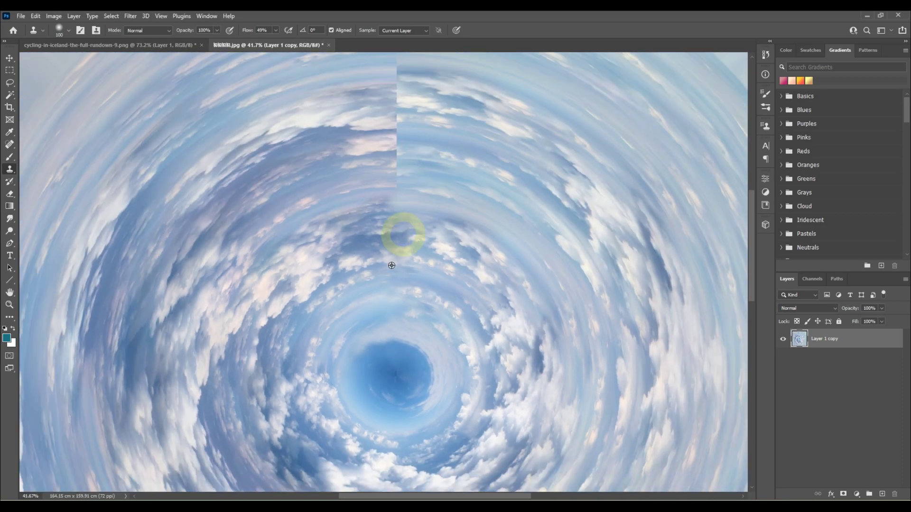
scroll(407, 178, up, 2)
click(394, 178)
click(402, 203)
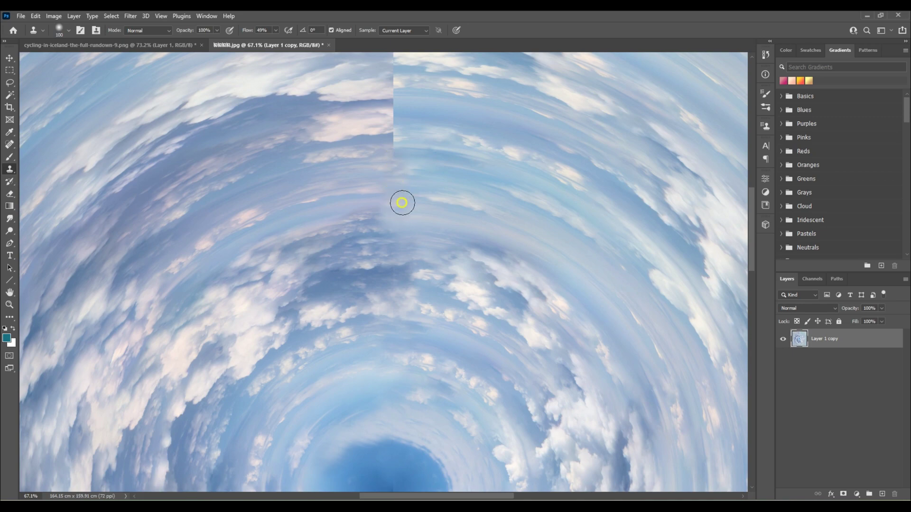
- Blend the seam below the pinkish cloud by cloning pale blue sky across it
click(368, 182)
click(429, 175)
scroll(431, 175, up, 3)
click(461, 157)
click(412, 160)
click(382, 162)
click(442, 161)
click(446, 162)
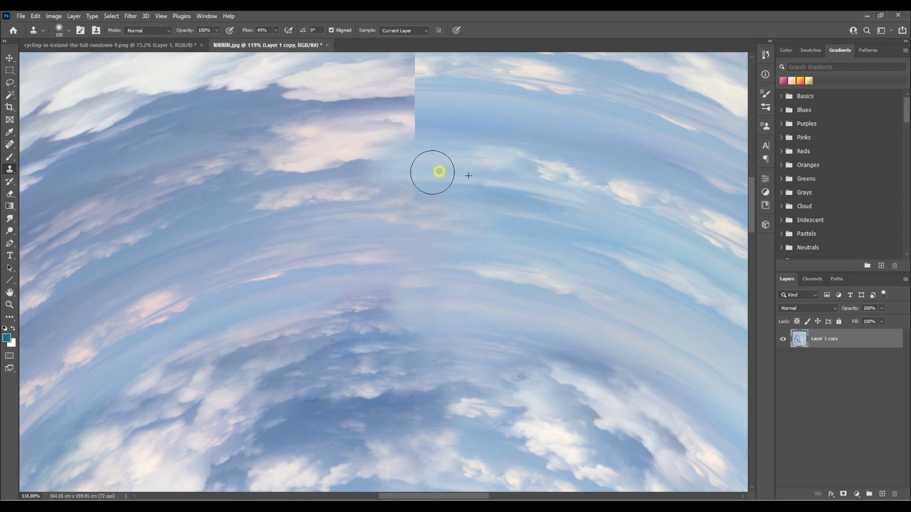
click(403, 169)
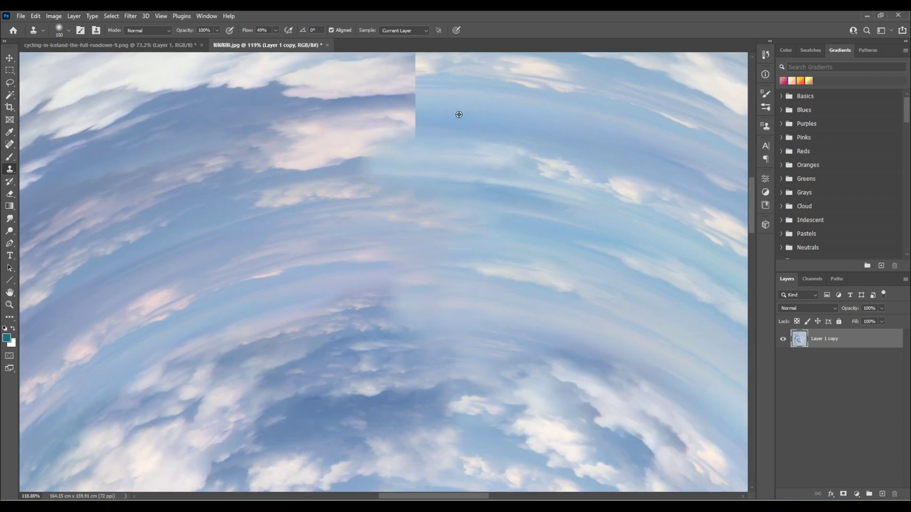
- Clone the blue band and the pinkish cloud across the seam where they meet
click(463, 117)
click(406, 118)
click(388, 124)
click(409, 129)
click(397, 134)
scroll(399, 142, down, 2)
alt+click(353, 151)
click(406, 175)
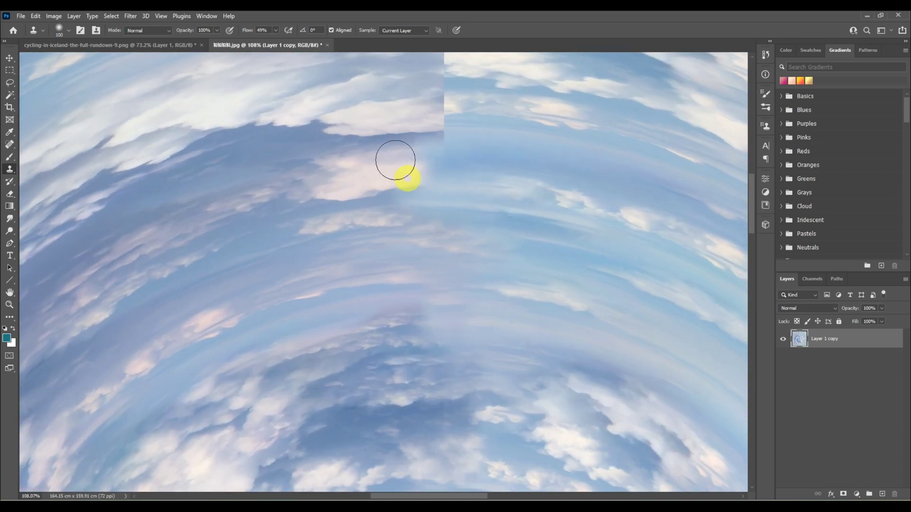
- Reduce the clone flow to 16% and soften the seam from the pinkish cloud up to the white cloud above it
click(276, 30)
drag(276, 41, 261, 40)
alt+click(398, 167)
mouse_move(429, 165)
mouse_down()
mouse_move(423, 152)
mouse_move(432, 157)
mouse_move(405, 163)
mouse_move(484, 166)
mouse_move(432, 146)
mouse_move(470, 138)
mouse_move(422, 113)
mouse_up()
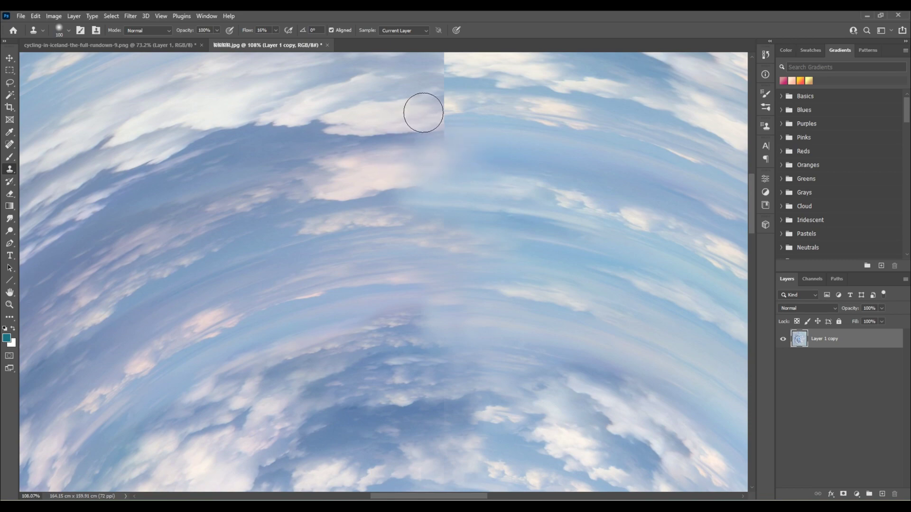
alt+click(403, 110)
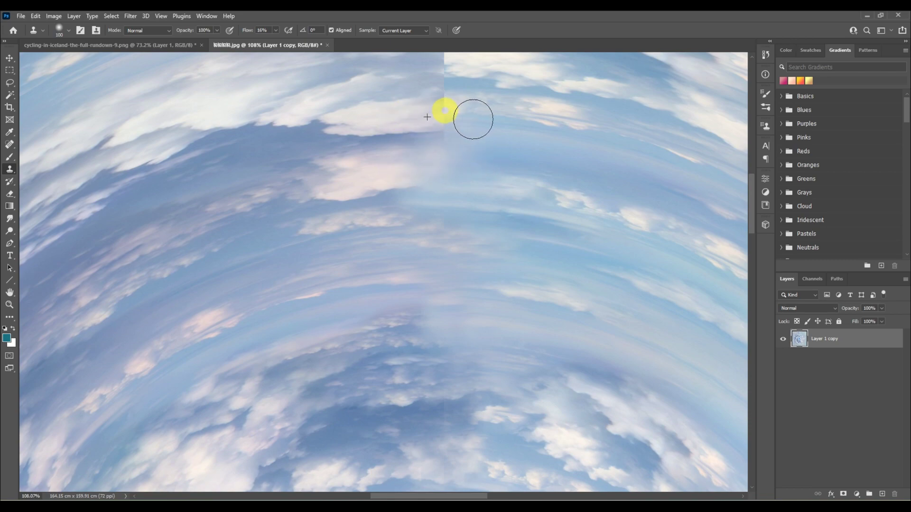
mouse_move(448, 108)
mouse_down()
mouse_move(476, 124)
mouse_move(473, 142)
mouse_move(463, 138)
mouse_move(484, 126)
mouse_move(493, 146)
mouse_move(474, 142)
mouse_up()
- Set the clone flow to 64% and cover the seam through the bright white clouds in the middle ring
scroll(470, 248, down, 5)
scroll(439, 115, up, 11)
alt+click(540, 137)
click(217, 30)
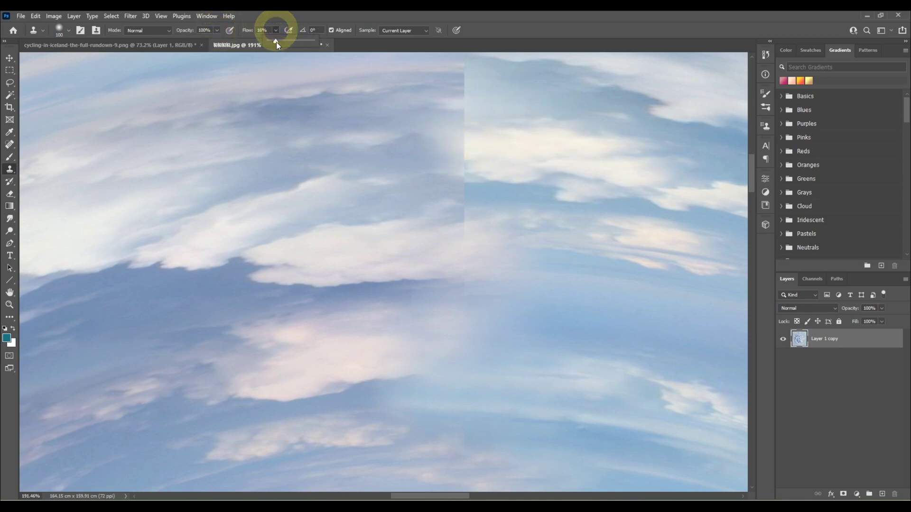
drag(286, 46, 295, 41)
mouse_move(526, 125)
mouse_down()
mouse_move(474, 158)
mouse_move(448, 154)
mouse_move(474, 169)
mouse_move(449, 169)
mouse_move(459, 231)
mouse_move(480, 157)
mouse_move(459, 156)
mouse_move(447, 183)
mouse_up()
scroll(456, 223, down, 3)
scroll(502, 276, down, 1)
scroll(502, 277, up, 3)
mouse_move(504, 179)
mouse_down()
mouse_move(454, 189)
mouse_move(443, 180)
mouse_move(450, 166)
mouse_move(459, 193)
mouse_move(439, 233)
mouse_move(454, 240)
mouse_move(464, 261)
mouse_up()
scroll(464, 261, down, 2)
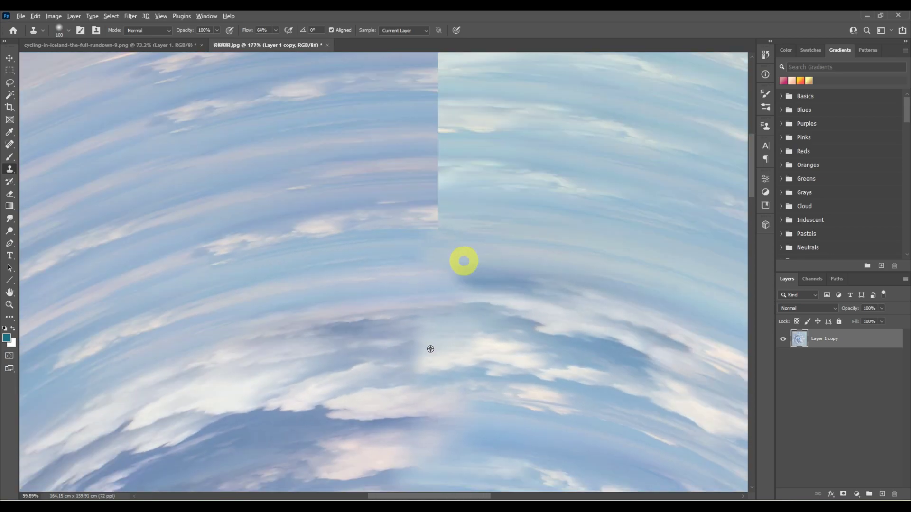
- Sample the neighboring streaks and clone them over the seam just above the white cloud ring
alt+click(344, 288)
drag(443, 310, 451, 310)
alt+click(358, 344)
drag(395, 351, 430, 341)
scroll(398, 353, down, 7)
scroll(435, 197, up, 6)
alt+click(471, 210)
mouse_move(417, 230)
mouse_down()
mouse_move(421, 222)
mouse_move(412, 280)
mouse_up()
mouse_move(415, 324)
mouse_down()
mouse_move(401, 315)
mouse_move(396, 285)
mouse_move(446, 311)
mouse_move(423, 321)
mouse_move(451, 309)
mouse_up()
- Lower the clone flow and blend the seam through the streaked bands toward the vortex's outer edge
scroll(435, 349, down, 5)
scroll(465, 329, up, 3)
alt+click(468, 325)
scroll(403, 284, down, 2)
scroll(420, 309, up, 1)
scroll(471, 309, down, 2)
scroll(470, 309, up, 2)
drag(275, 30, 264, 40)
mouse_move(356, 299)
mouse_down()
mouse_move(504, 319)
mouse_move(486, 305)
mouse_up()
mouse_move(414, 245)
mouse_down()
mouse_move(443, 230)
mouse_move(398, 238)
mouse_move(462, 225)
mouse_up()
scroll(427, 277, down, 2)
scroll(398, 176, up, 2)
mouse_move(435, 159)
mouse_down()
mouse_move(472, 166)
mouse_move(466, 152)
mouse_move(435, 149)
mouse_move(400, 165)
mouse_move(527, 186)
mouse_move(449, 156)
mouse_move(506, 171)
mouse_move(417, 169)
mouse_up()
- Set the clone flow to 19% and soften the color change across the seam in the outer bands
click(276, 30)
drag(274, 43, 267, 45)
mouse_move(372, 172)
mouse_down()
mouse_move(424, 157)
mouse_move(508, 171)
mouse_move(538, 157)
mouse_move(511, 156)
mouse_move(469, 118)
mouse_move(452, 118)
mouse_move(472, 112)
mouse_move(436, 102)
mouse_move(404, 118)
mouse_move(525, 134)
mouse_up()
drag(463, 126, 573, 159)
alt+click(387, 208)
mouse_move(437, 215)
mouse_down()
mouse_move(520, 223)
mouse_move(368, 206)
mouse_move(474, 233)
mouse_move(393, 199)
mouse_move(350, 199)
mouse_move(433, 208)
mouse_move(390, 192)
mouse_move(398, 227)
mouse_move(382, 238)
mouse_move(486, 262)
mouse_move(390, 257)
mouse_move(395, 235)
mouse_move(426, 225)
mouse_move(418, 229)
mouse_move(421, 216)
mouse_move(516, 217)
mouse_move(561, 236)
mouse_move(500, 236)
mouse_up()
- Resample clouds beside the seam and clone them over its remaining hard transitions
scroll(189, 210, down, 6)
scroll(338, 259, up, 4)
alt+click(301, 229)
mouse_move(344, 240)
mouse_down()
mouse_move(332, 242)
mouse_move(329, 216)
mouse_move(368, 199)
mouse_move(398, 209)
mouse_move(329, 191)
mouse_move(349, 224)
mouse_move(385, 192)
mouse_move(348, 197)
mouse_move(419, 195)
mouse_move(319, 203)
mouse_move(438, 237)
mouse_move(355, 285)
mouse_move(337, 271)
mouse_move(319, 303)
mouse_move(301, 298)
mouse_up()
alt+click(266, 190)
drag(370, 325, 368, 305)
scroll(453, 248, down, 11)
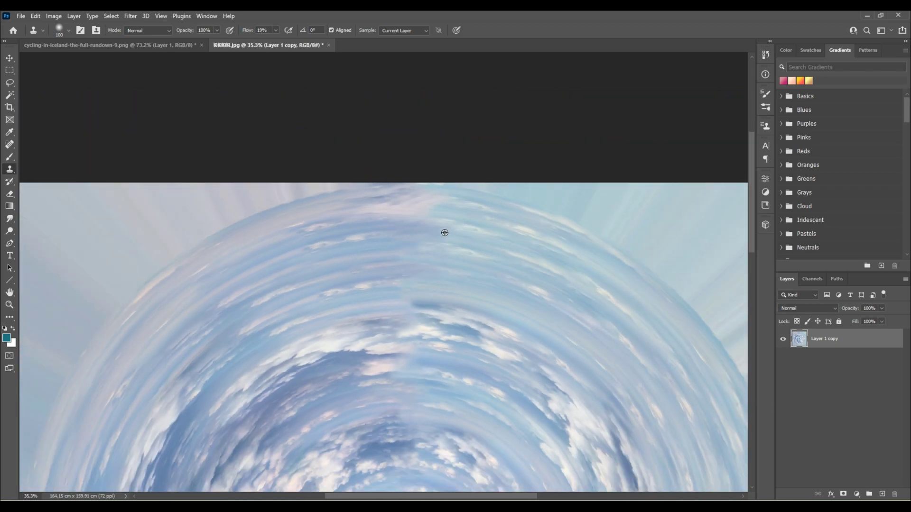
- Sample cloud texture once more, clone over the last seam traces and check the whole vortex
scroll(412, 302, up, 5)
scroll(401, 287, up, 3)
alt+click(370, 271)
mouse_move(399, 256)
mouse_down()
mouse_move(460, 271)
mouse_move(375, 289)
mouse_move(347, 282)
mouse_move(472, 293)
mouse_move(430, 278)
mouse_move(449, 217)
mouse_move(491, 231)
mouse_move(496, 322)
mouse_move(472, 330)
mouse_move(483, 285)
mouse_move(368, 223)
mouse_up()
scroll(451, 280, down, 6)
scroll(472, 281, up, 4)
scroll(472, 280, up, 1)
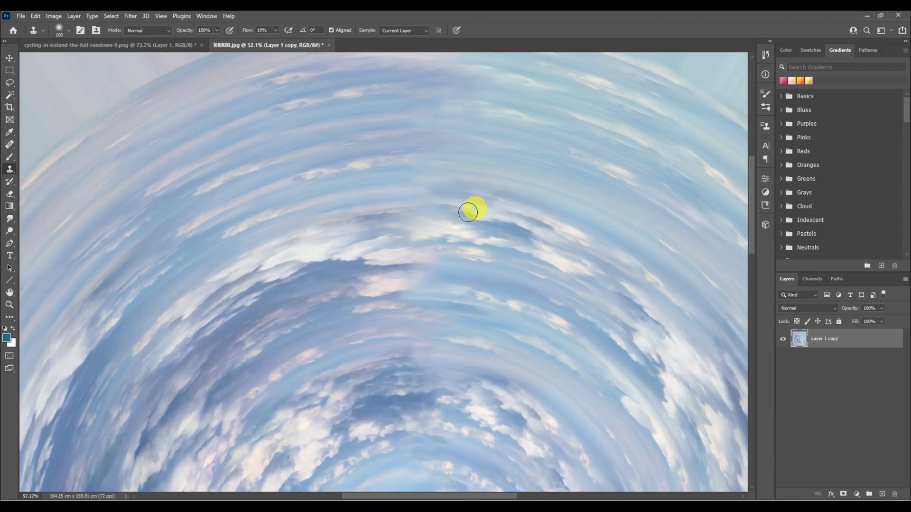
scroll(408, 209, down, 8)
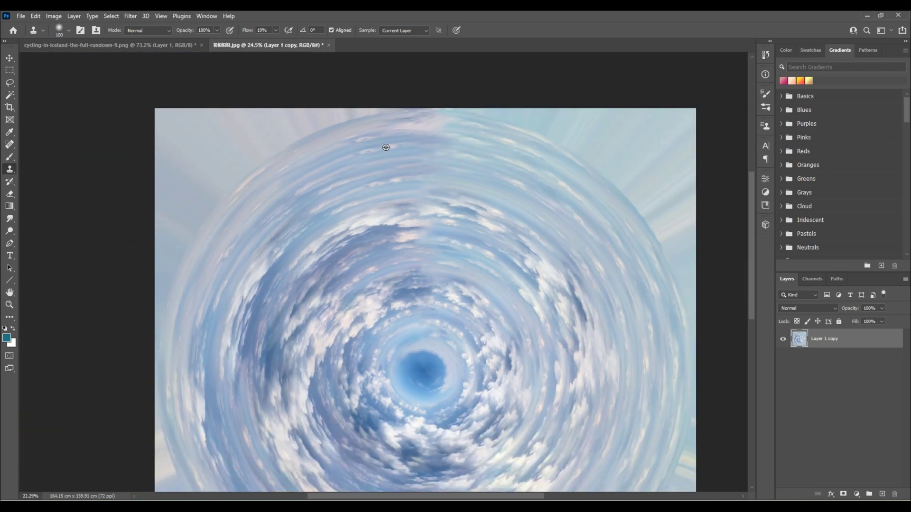
scroll(399, 274, up, 3)
scroll(568, 333, down, 4)
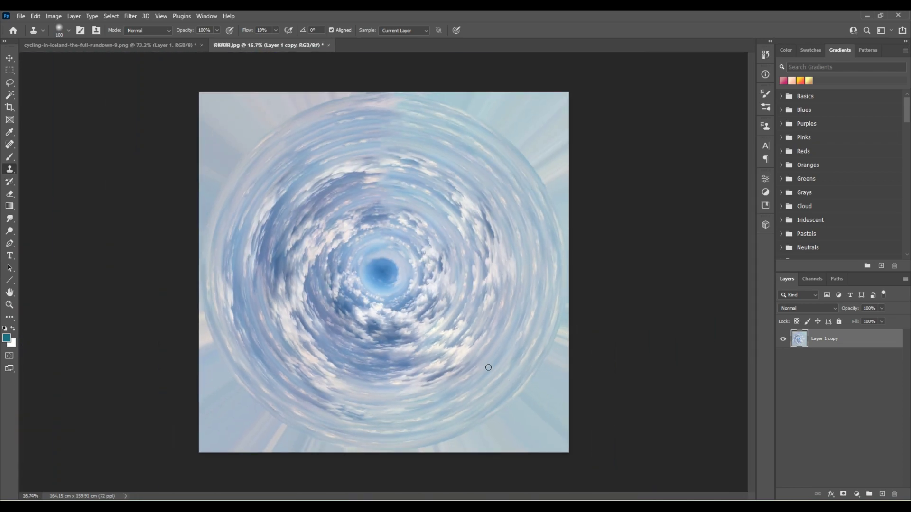
- Convert Layer 1 copy to a smart object and move it into the cycling image with the Move tool
right_click(849, 346)
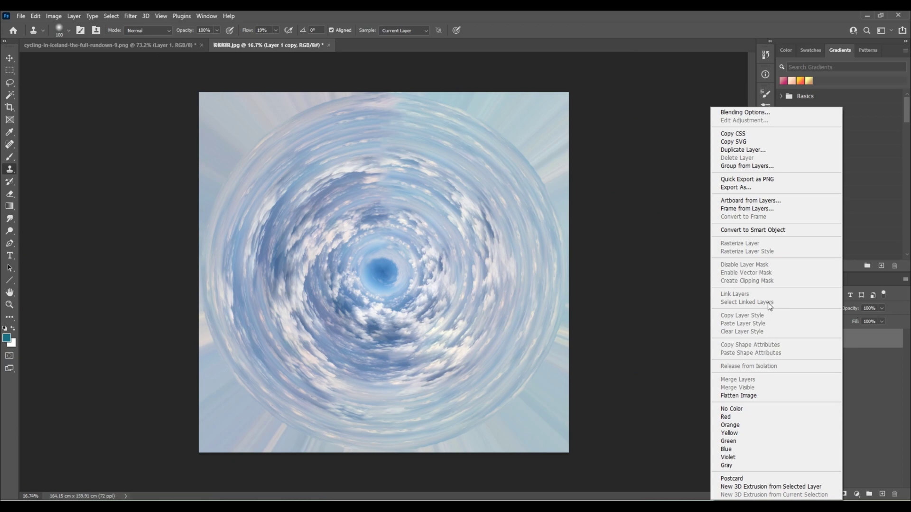
click(757, 230)
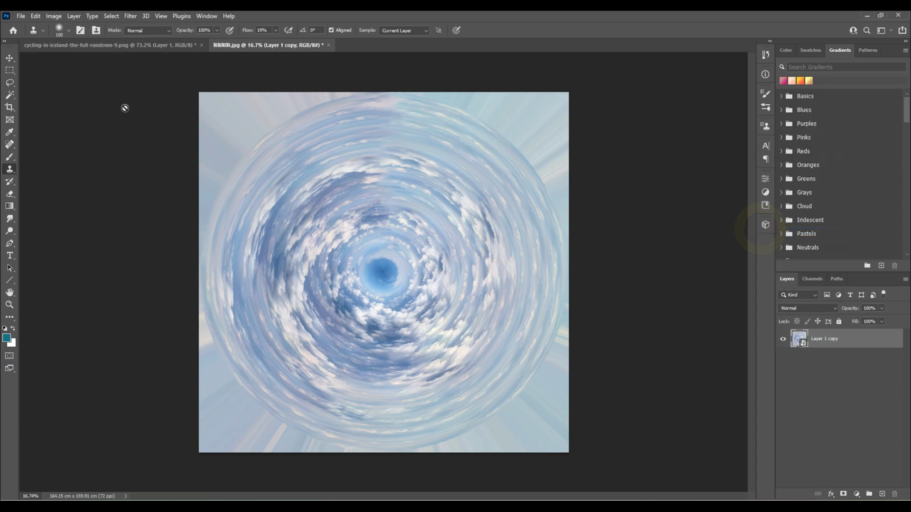
click(9, 58)
drag(406, 295, 440, 263)
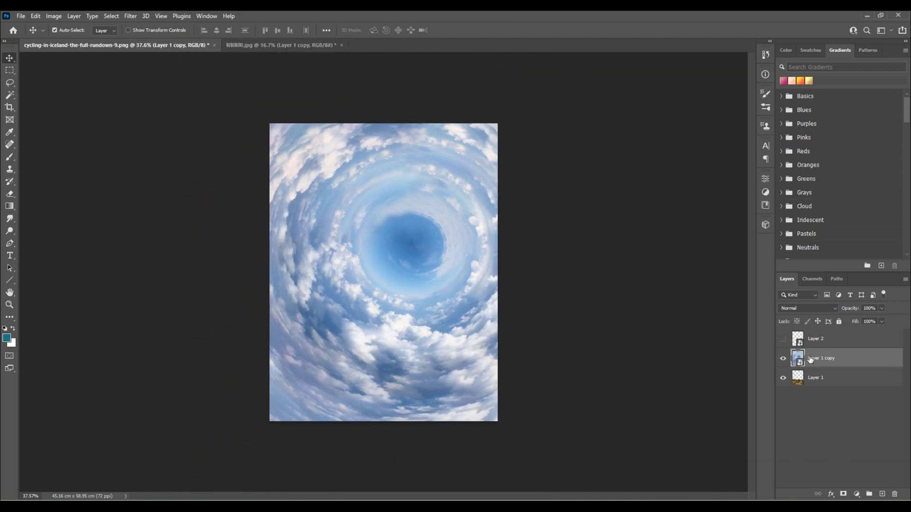
- Place the vortex layer beneath Layer 1, scale it to about 36% and shift it up over the horizon
drag(810, 359, 818, 389)
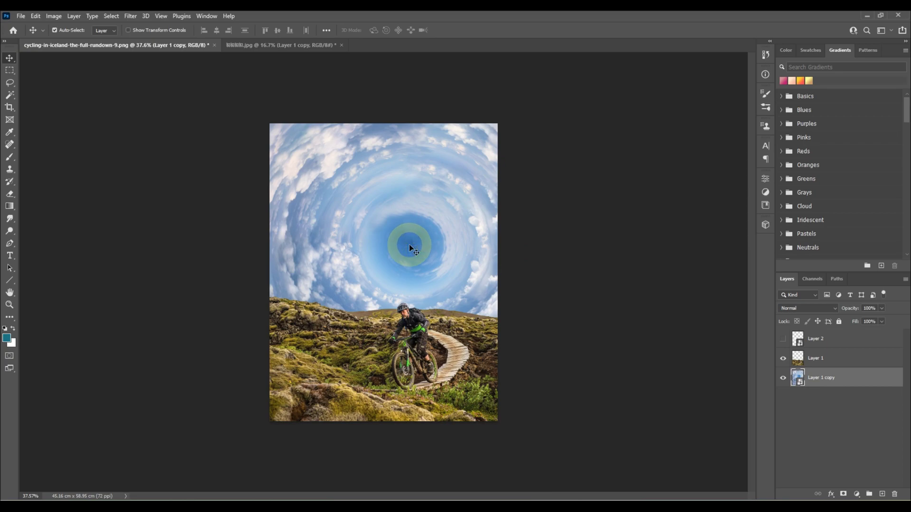
key(ctrl+t)
scroll(345, 384, down, 2)
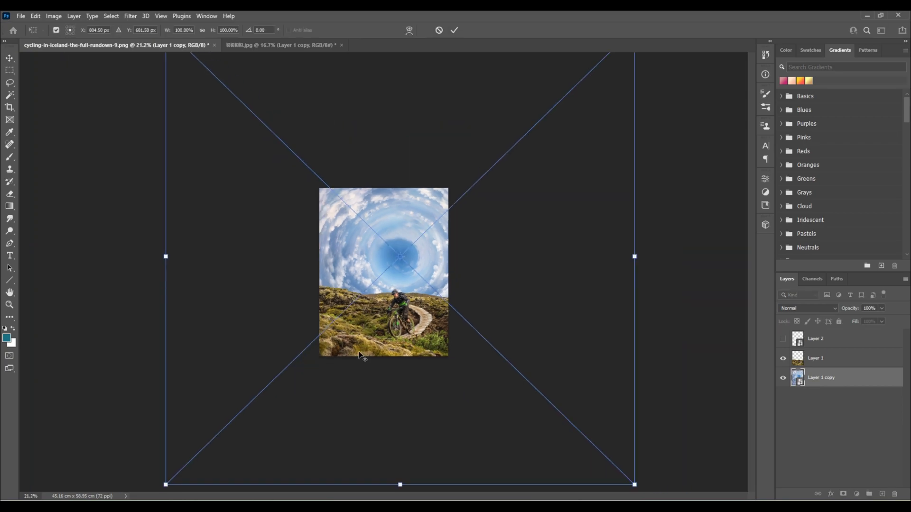
drag(235, 105, 296, 244)
scroll(384, 270, up, 4)
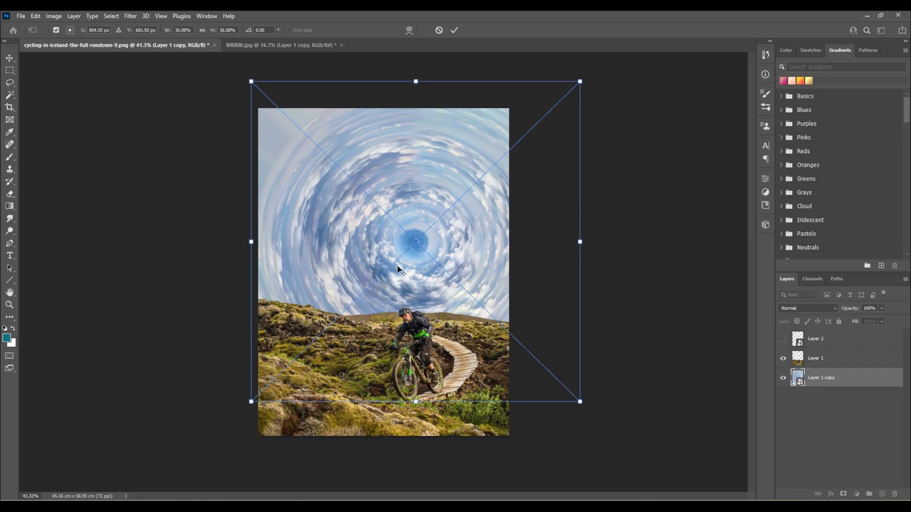
drag(357, 241, 339, 209)
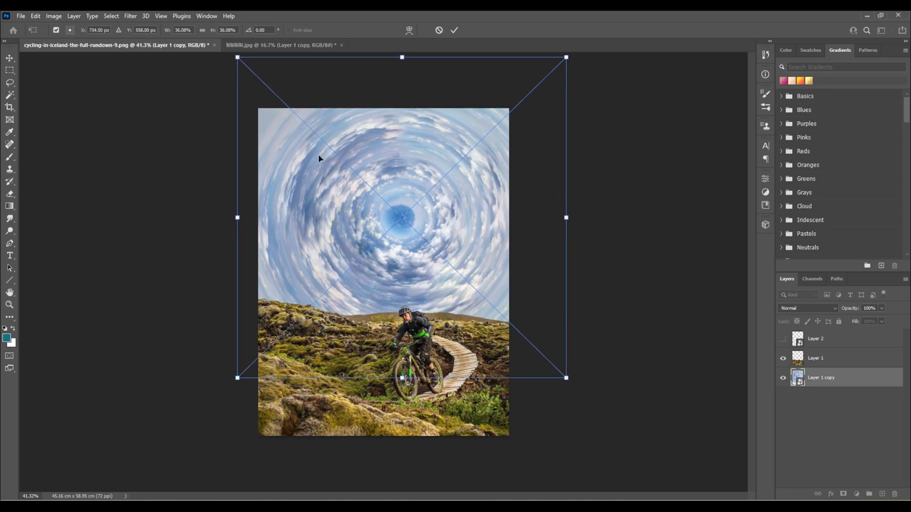
- Scale the vortex layer to about 31% and center it above the biker at about X 674 px, Y 476 px
drag(239, 60, 273, 93)
drag(345, 251, 324, 227)
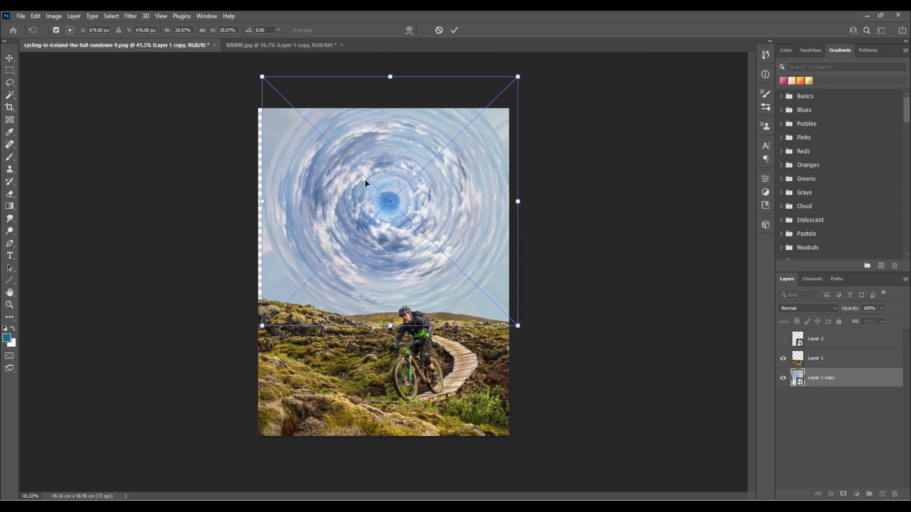
drag(261, 77, 250, 66)
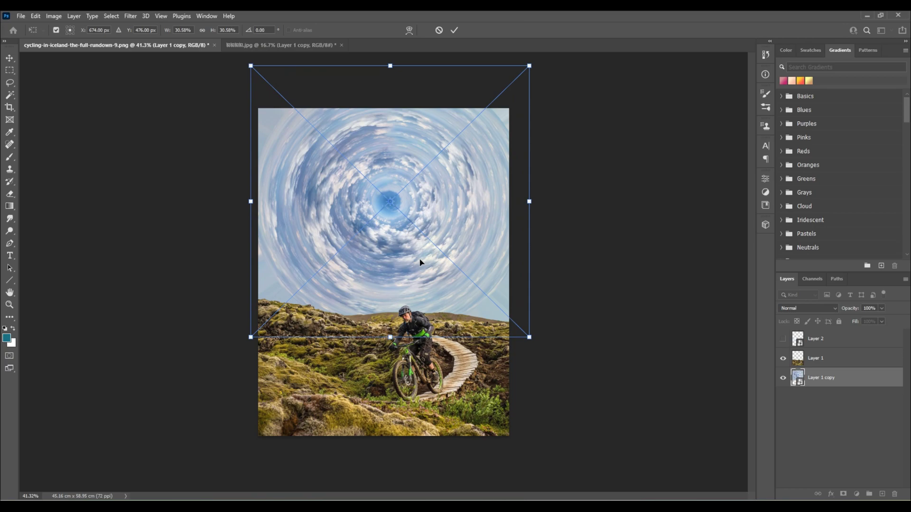
key(Return)
scroll(384, 198, down, 3)
scroll(377, 155, up, 3)
scroll(389, 147, down, 1)
scroll(407, 136, up, 1)
scroll(408, 137, up, 1)
click(380, 167)
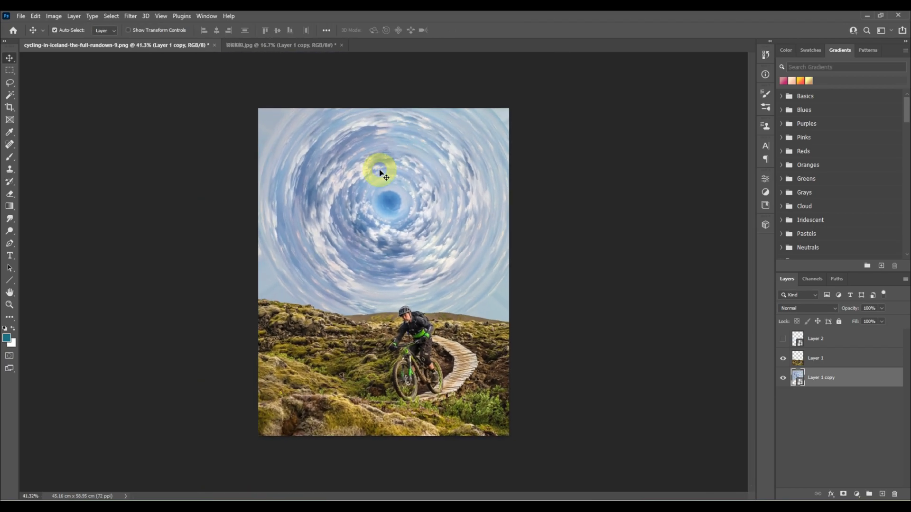
- Scale the vortex layer slightly down to about 29% and check how it meets the landscape
key(ctrl+t)
drag(249, 64, 257, 72)
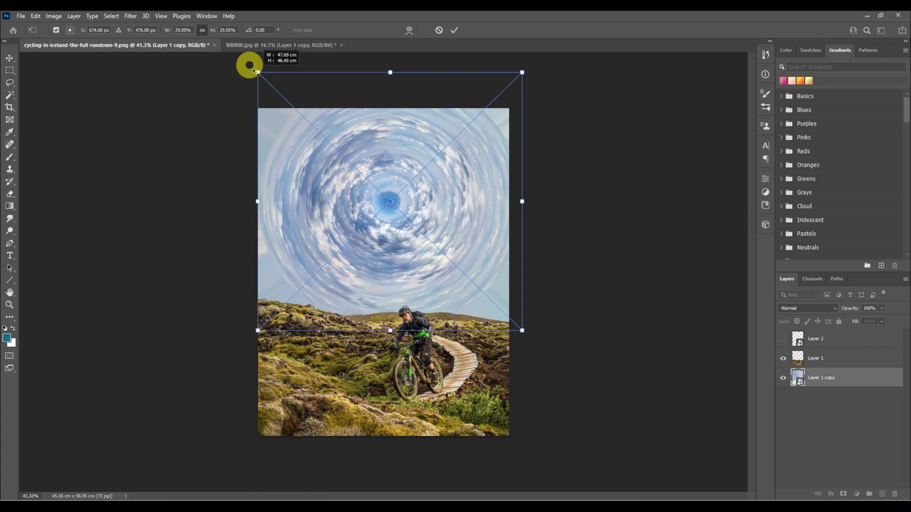
key(Return)
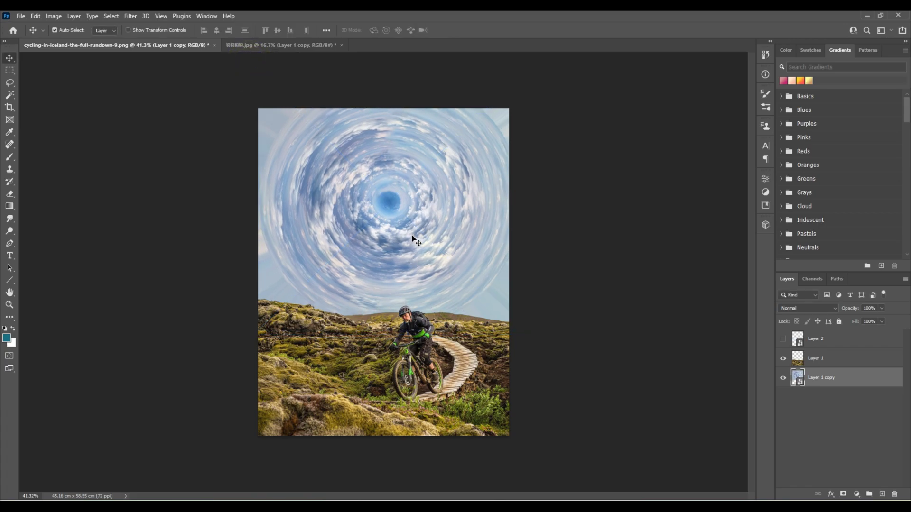
scroll(411, 257, up, 3)
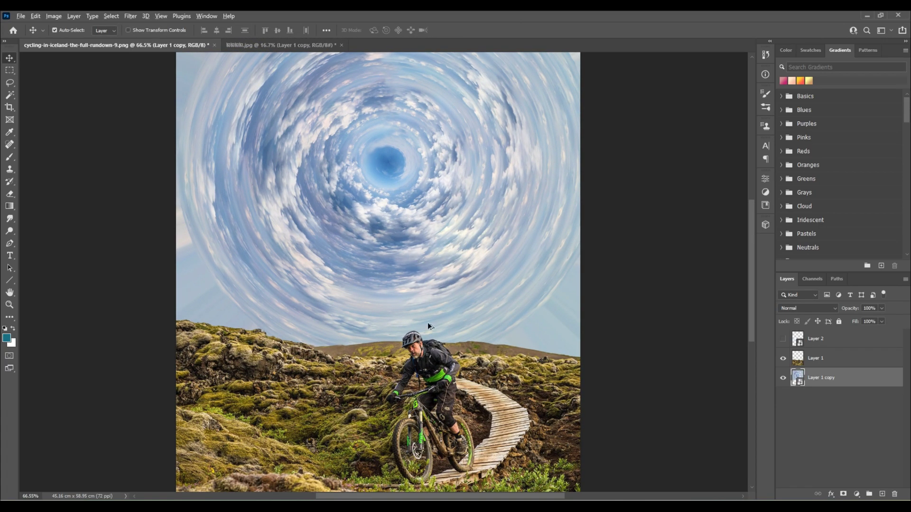
scroll(420, 292, down, 2)
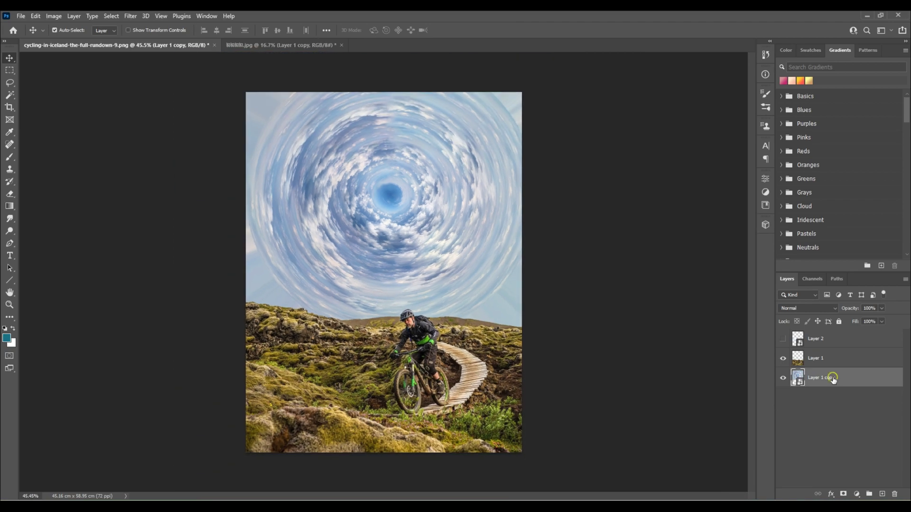
- Add an Exposure adjustment above the vortex with exposure -0.06, offset -0.0167 and gamma correction 0.31
click(857, 494)
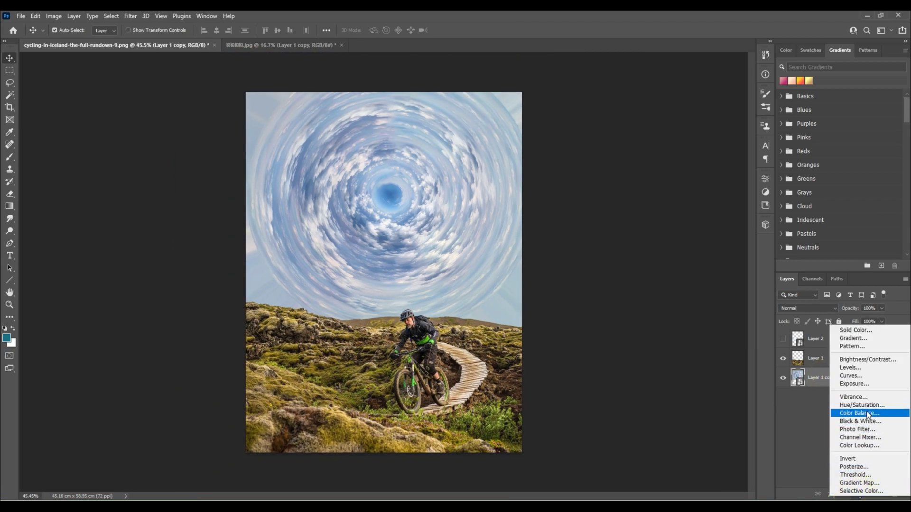
click(860, 384)
drag(684, 266, 684, 230)
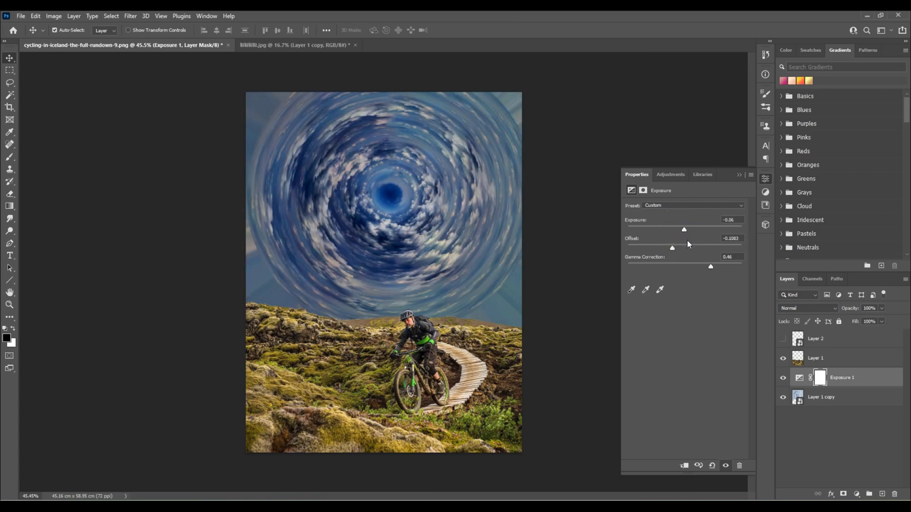
drag(716, 268, 716, 268)
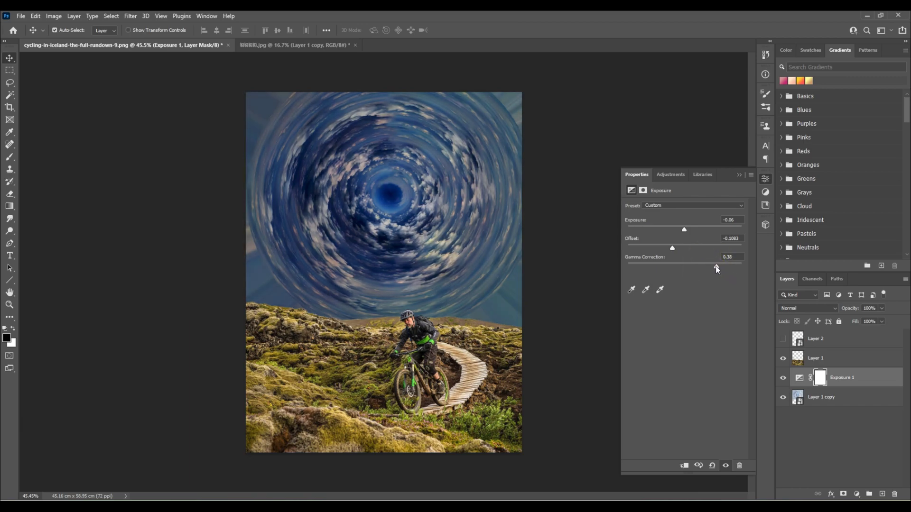
drag(674, 246, 721, 276)
click(738, 174)
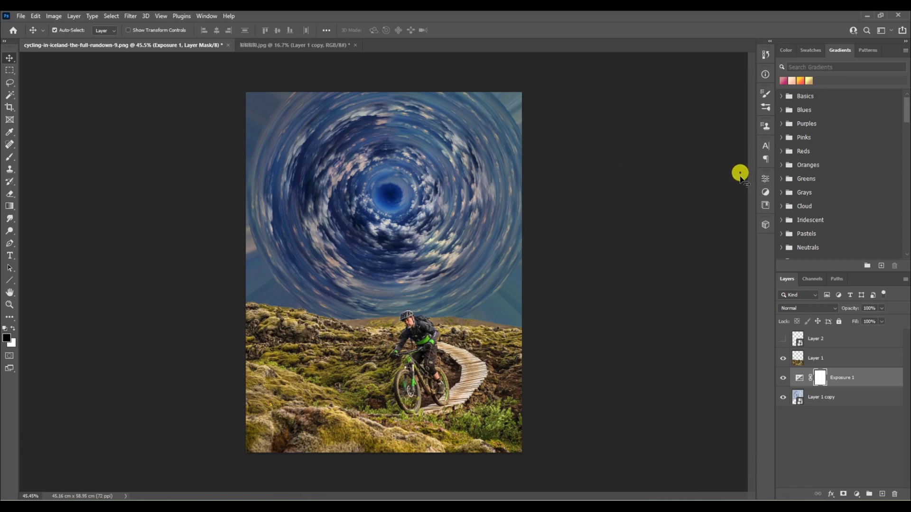
- Add a Color Balance adjustment above Exposure 1 with midtones red +68, magenta -17 and yellow -44
click(856, 494)
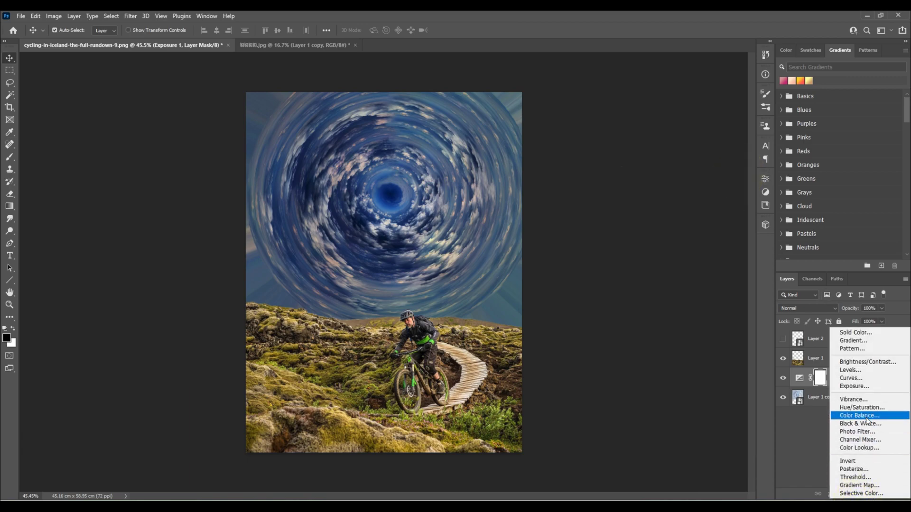
click(867, 419)
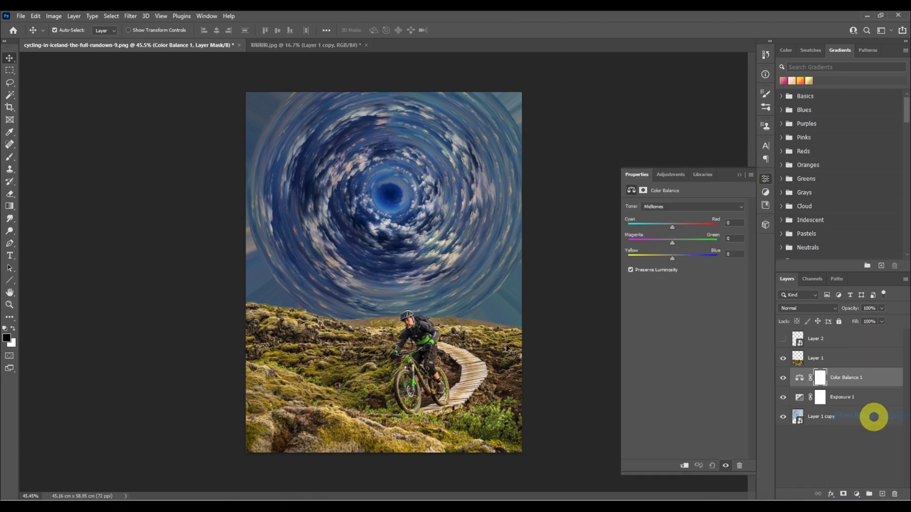
drag(675, 260, 653, 259)
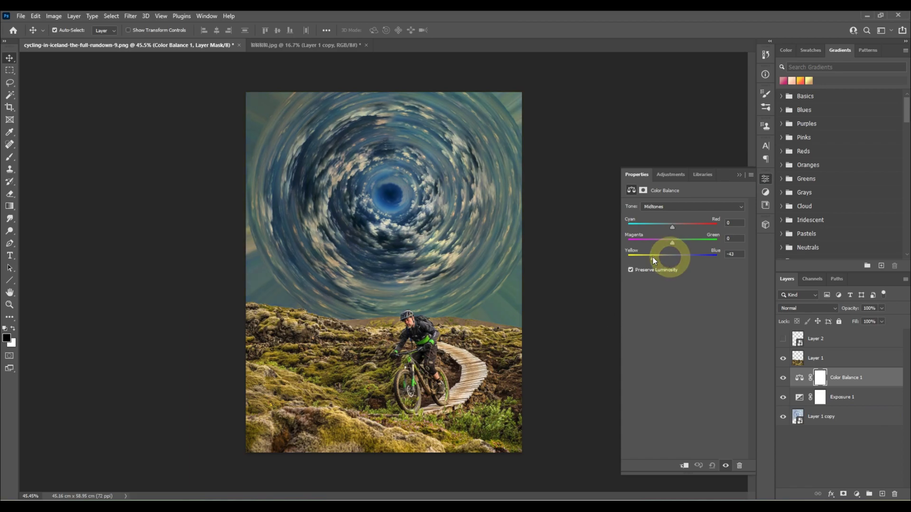
mouse_move(672, 228)
mouse_down()
mouse_move(696, 228)
mouse_move(669, 242)
mouse_up()
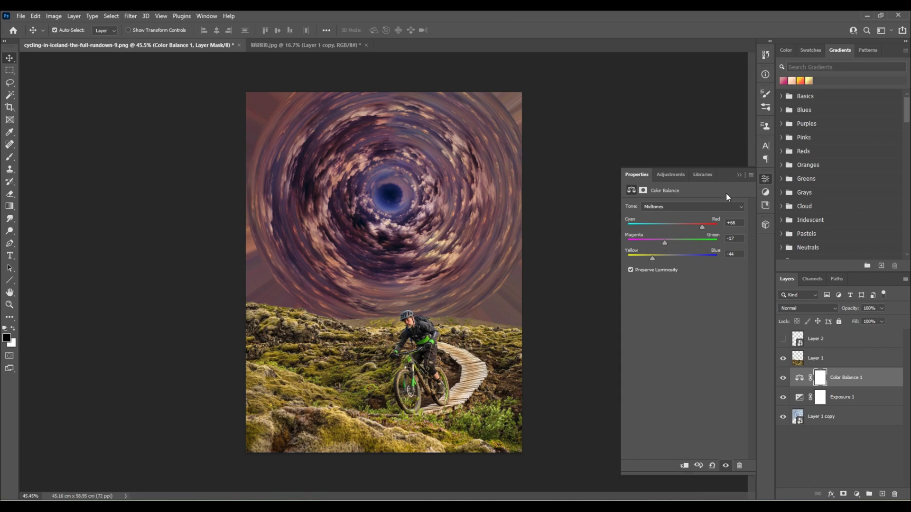
click(737, 175)
- Hide Color Balance 1 and add a Color Balance above Layer 1 with midtones red +54, magenta -9 and yellow -35
click(782, 378)
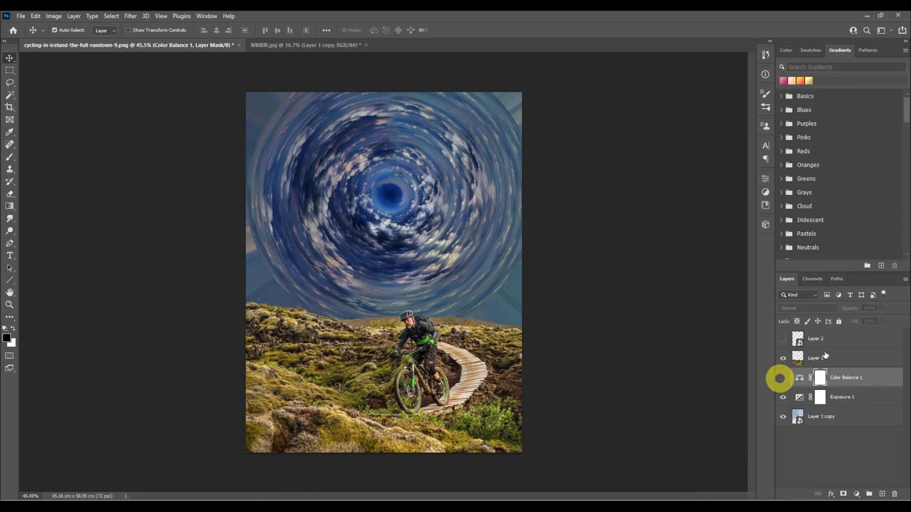
click(824, 356)
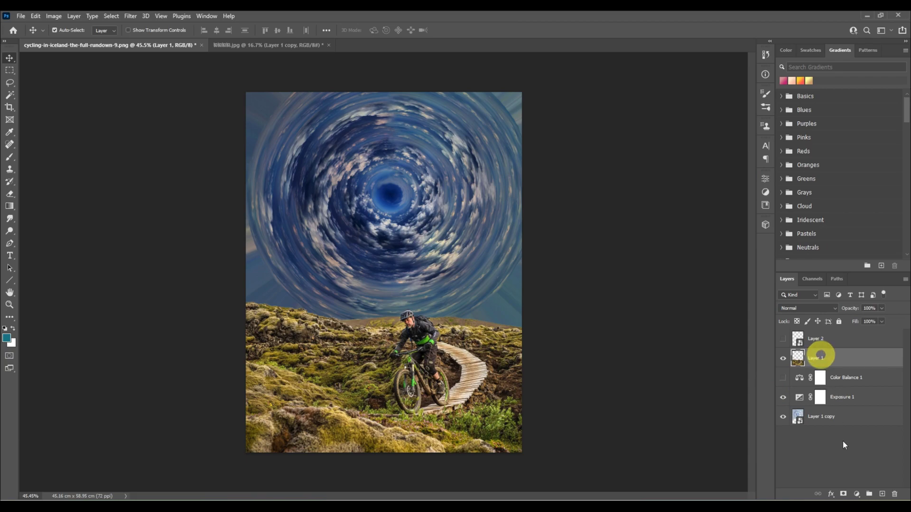
click(856, 494)
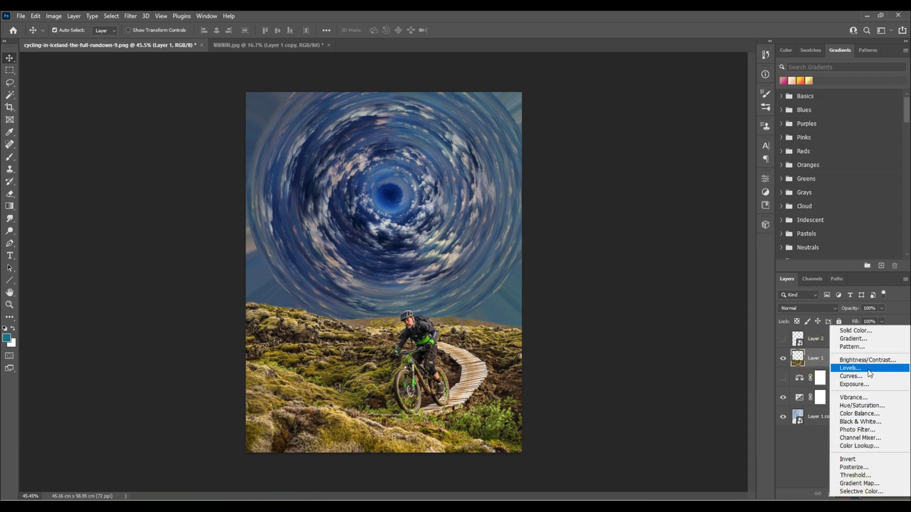
click(859, 414)
drag(672, 259, 656, 259)
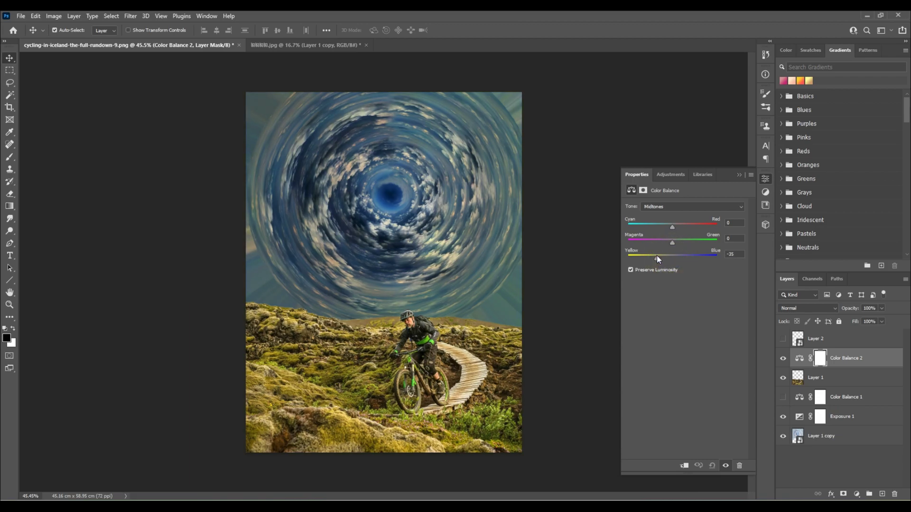
drag(673, 226, 664, 243)
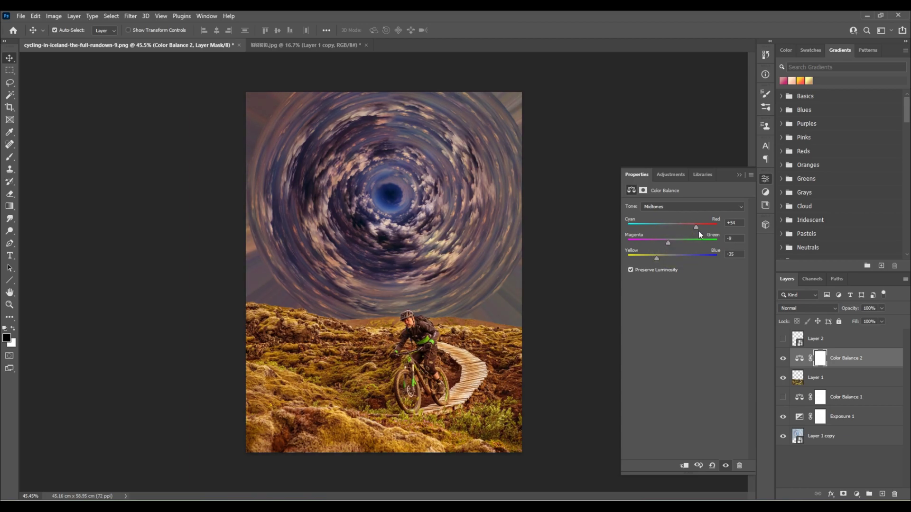
click(739, 174)
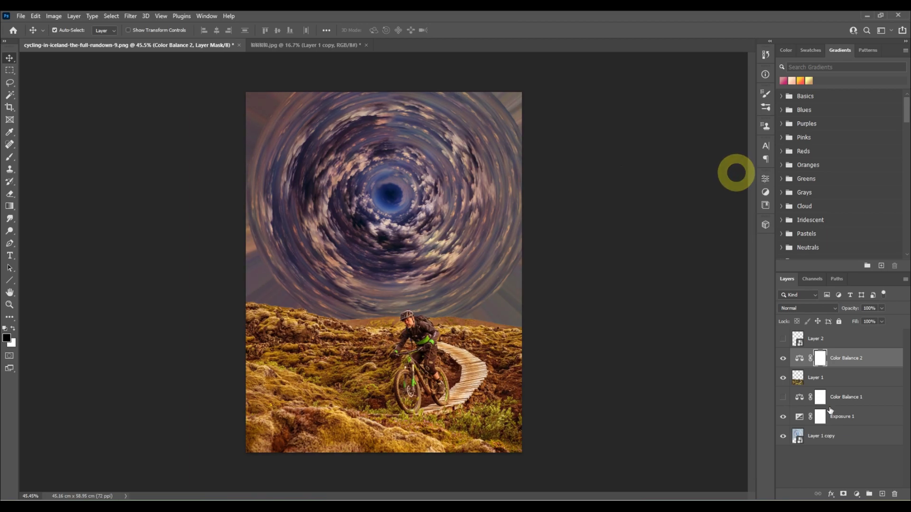
- Compare the two color balance adjustments, leaving Color Balance 2 hidden and Color Balance 1 shown
click(782, 397)
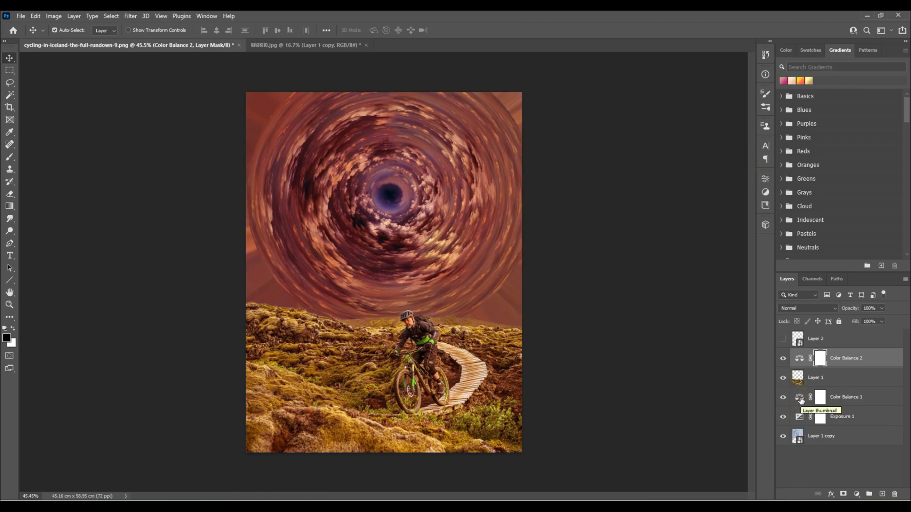
click(783, 397)
scroll(456, 317, down, 2)
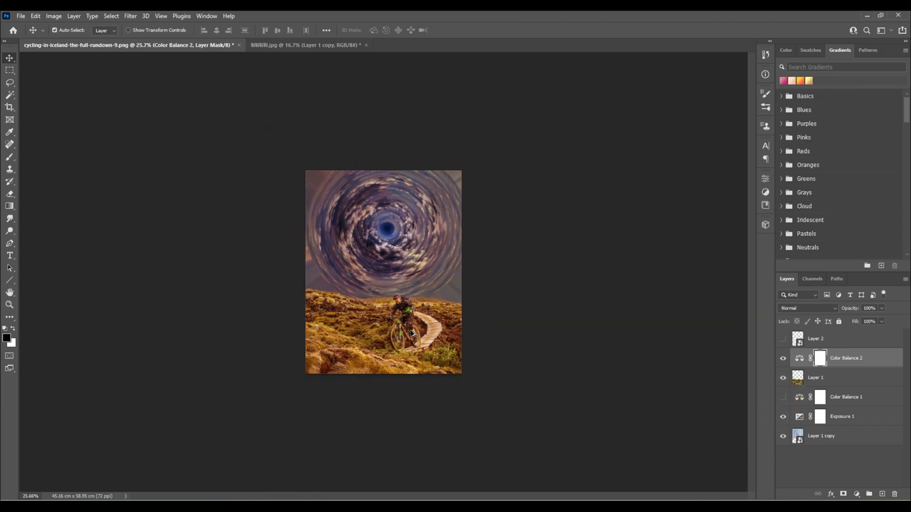
click(781, 364)
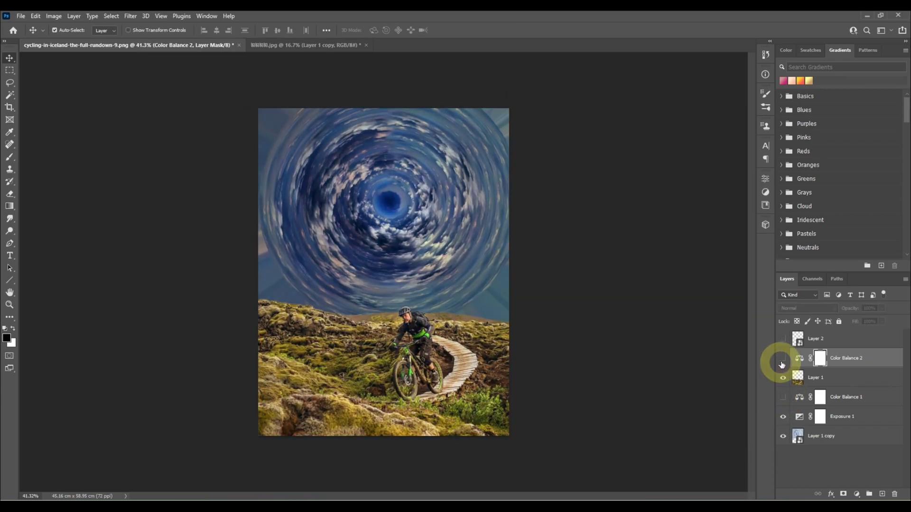
click(783, 397)
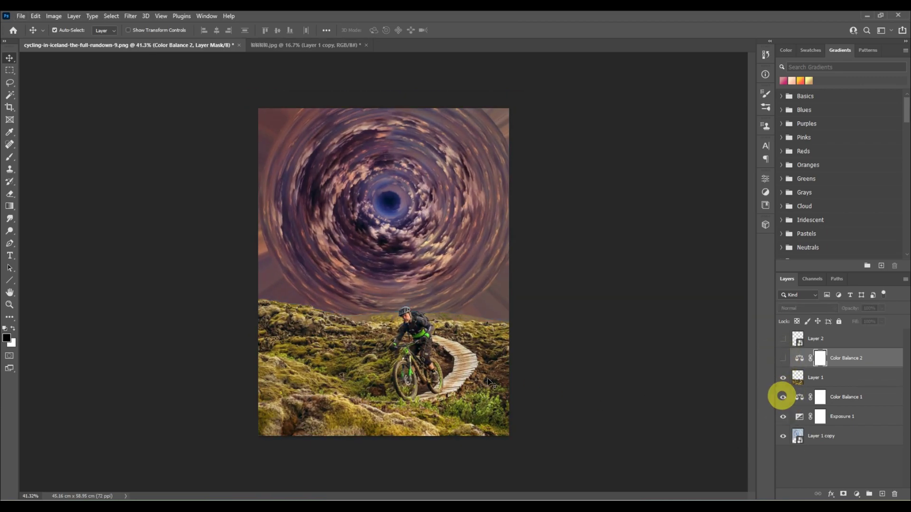
- Shift the Color Balance 1 midtones to green +36 and yellow -72
scroll(743, 419, down, 2)
double_click(801, 400)
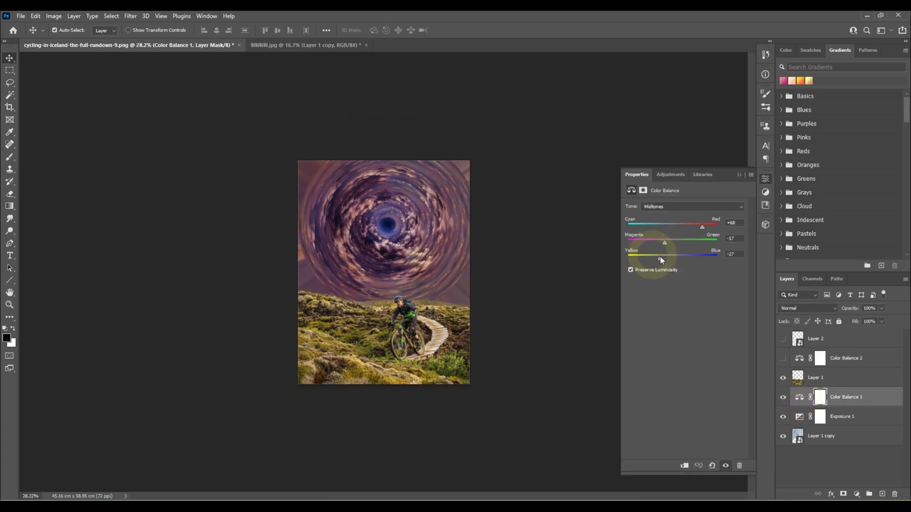
drag(664, 240, 640, 259)
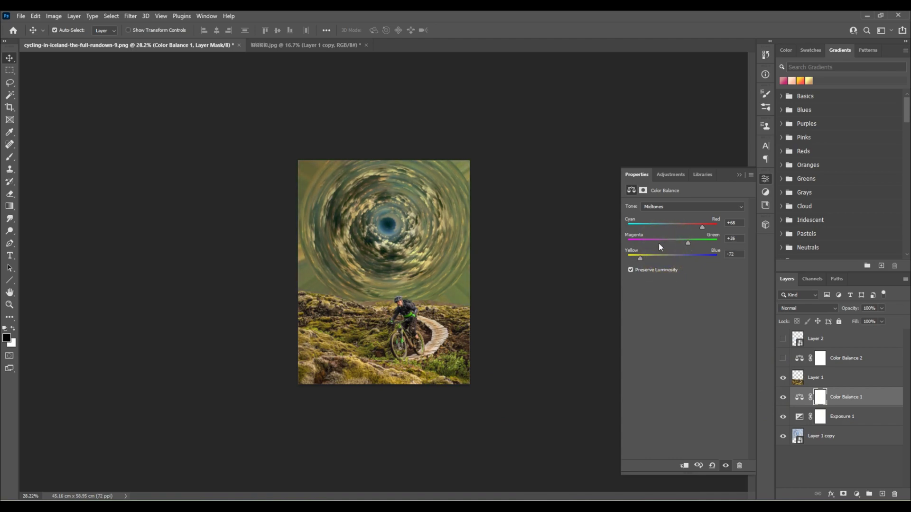
click(738, 174)
- Darken the vortex by readjusting the gamma correction, offset and exposure of the Exposure 1 layer
double_click(800, 416)
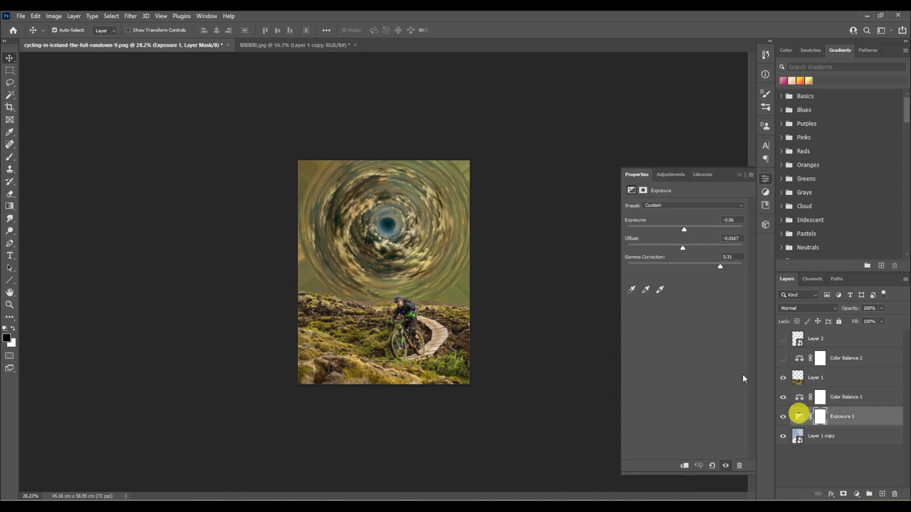
drag(720, 266, 728, 269)
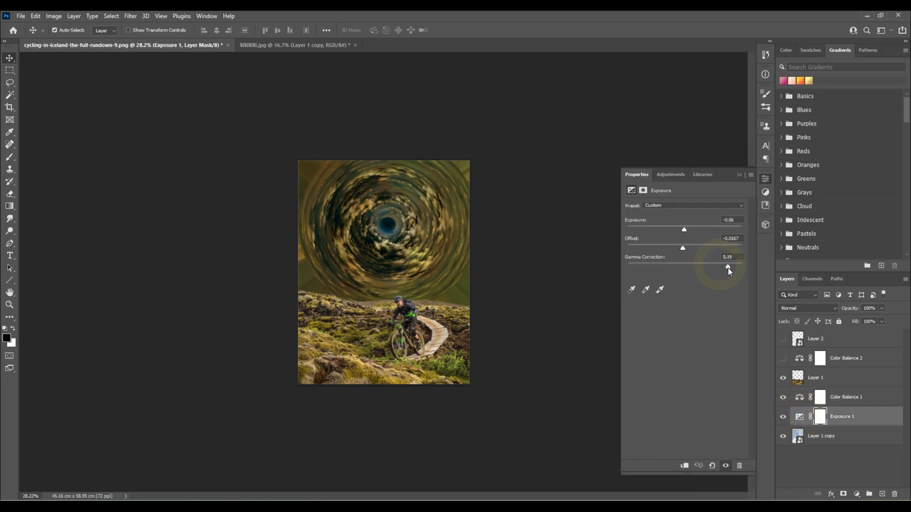
mouse_move(684, 249)
mouse_down()
mouse_move(694, 250)
mouse_move(679, 251)
mouse_up()
drag(684, 230, 667, 250)
drag(729, 269, 731, 267)
click(738, 175)
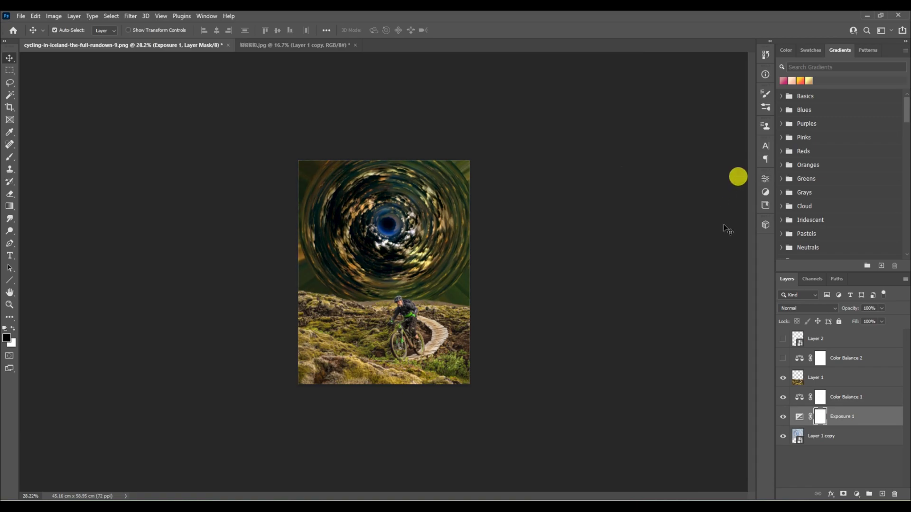
- Add a Brightness/Contrast adjustment above Color Balance 1 with brightness 100 and contrast -23, and inspect the composite
click(835, 397)
click(857, 493)
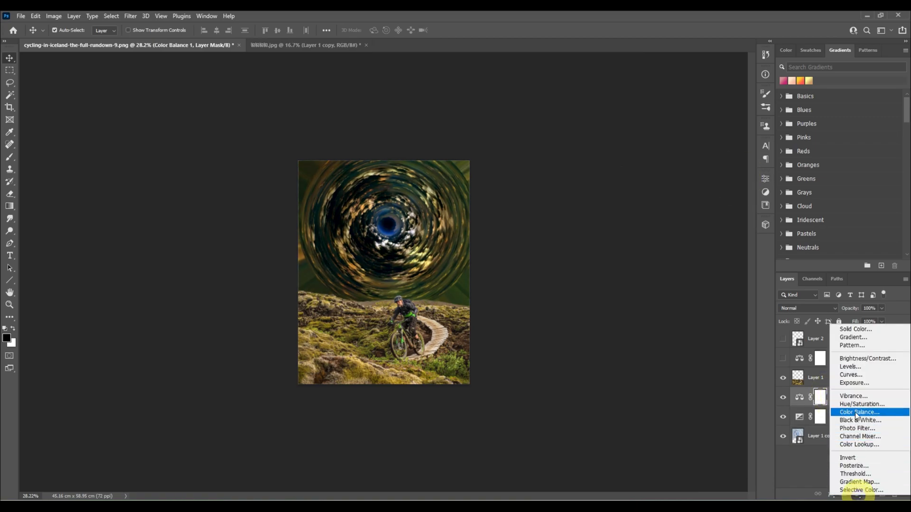
click(851, 359)
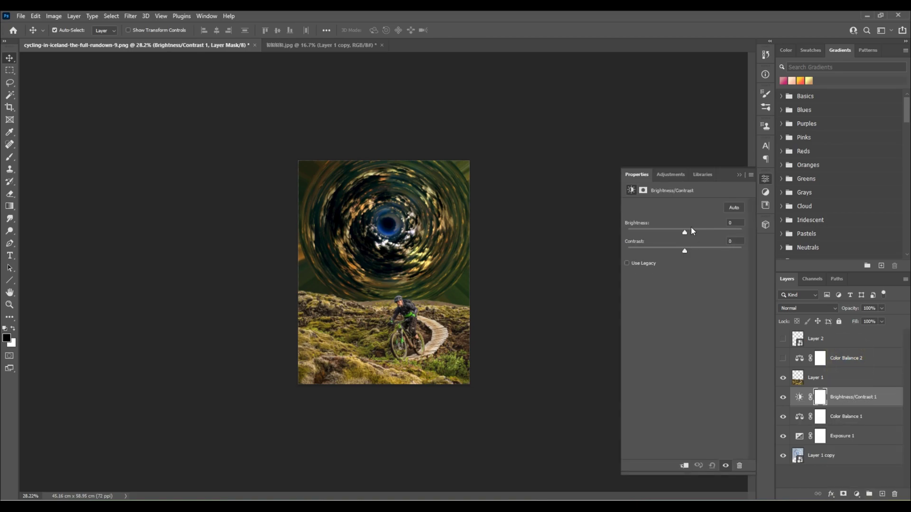
drag(686, 232, 658, 256)
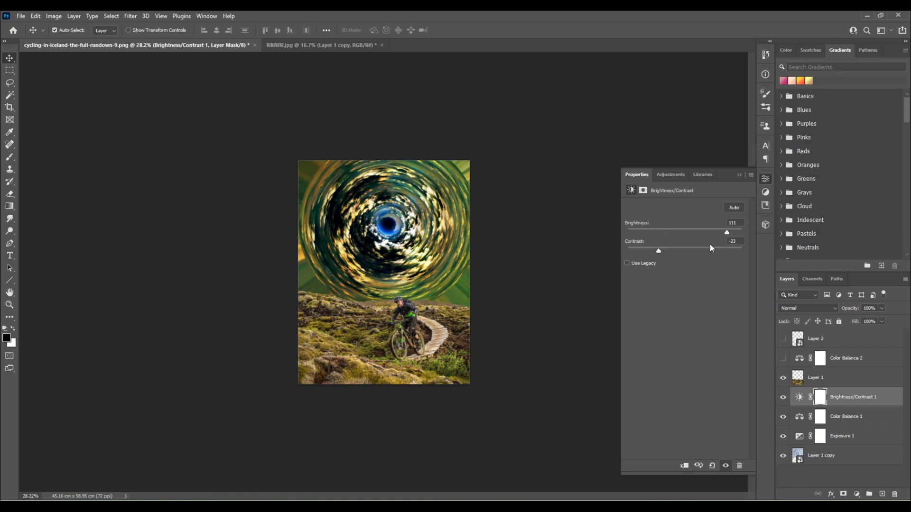
drag(727, 233, 724, 237)
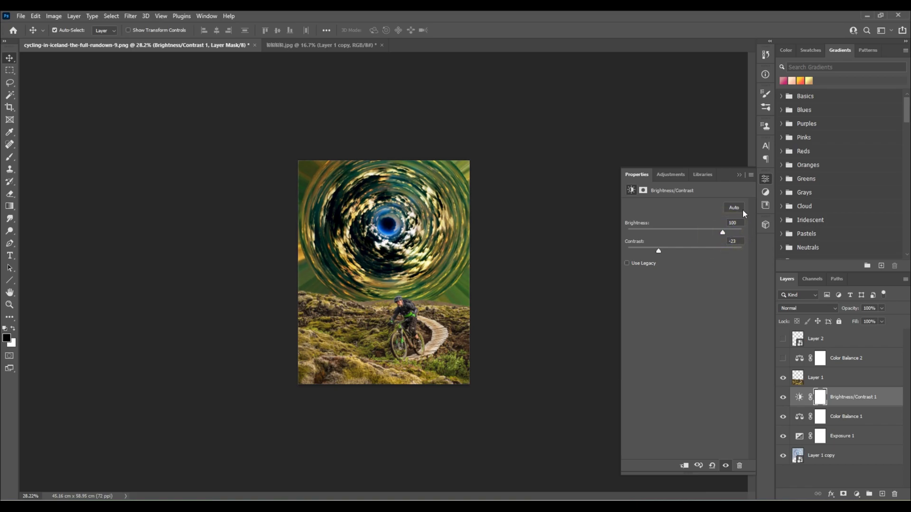
click(739, 175)
scroll(378, 268, up, 7)
scroll(370, 333, down, 5)
scroll(369, 331, up, 4)
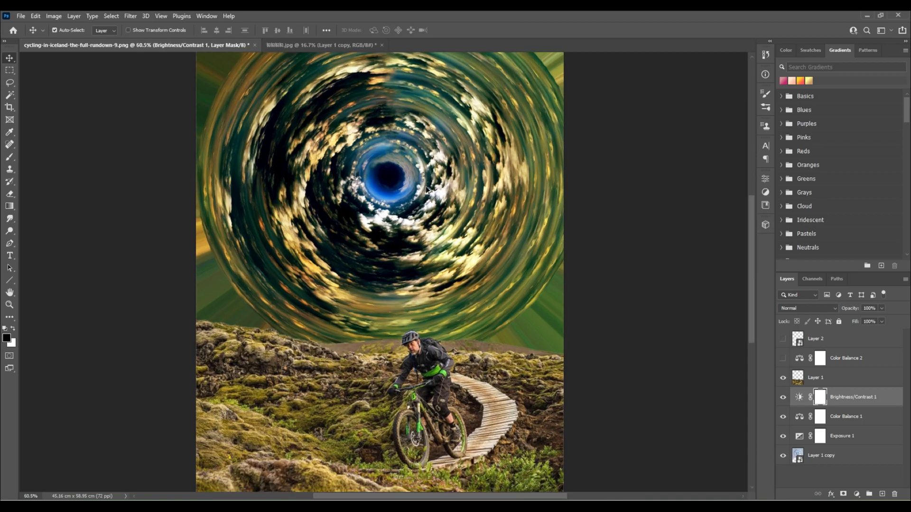
scroll(381, 346, down, 2)
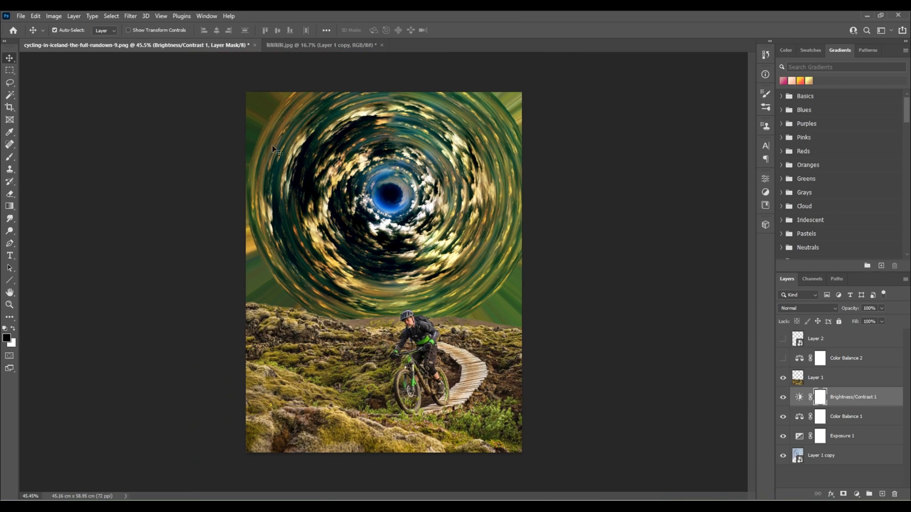